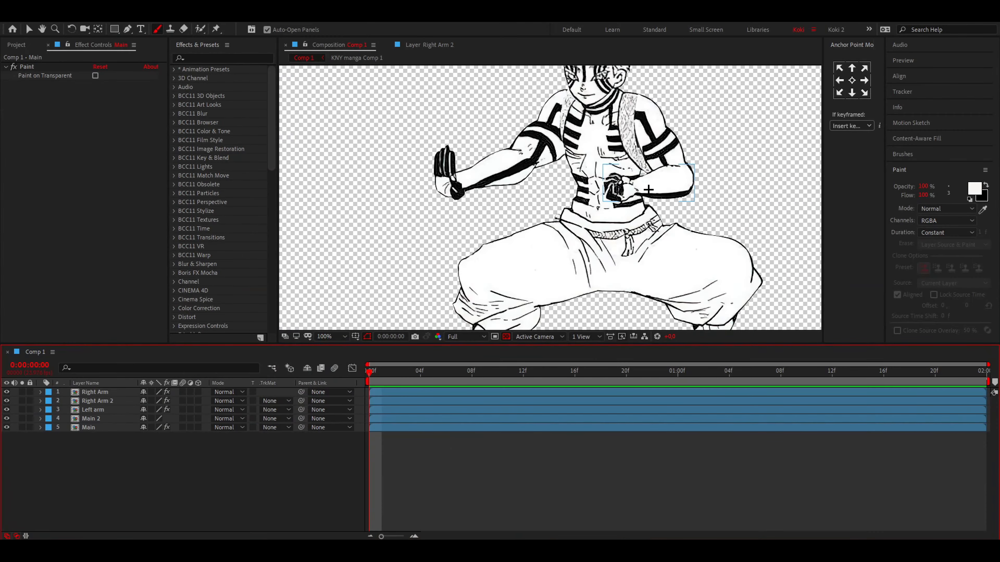
Hide the Left arm layer and frame the two right arm layers up close.
left_click_drag(583, 147, 541, 219)
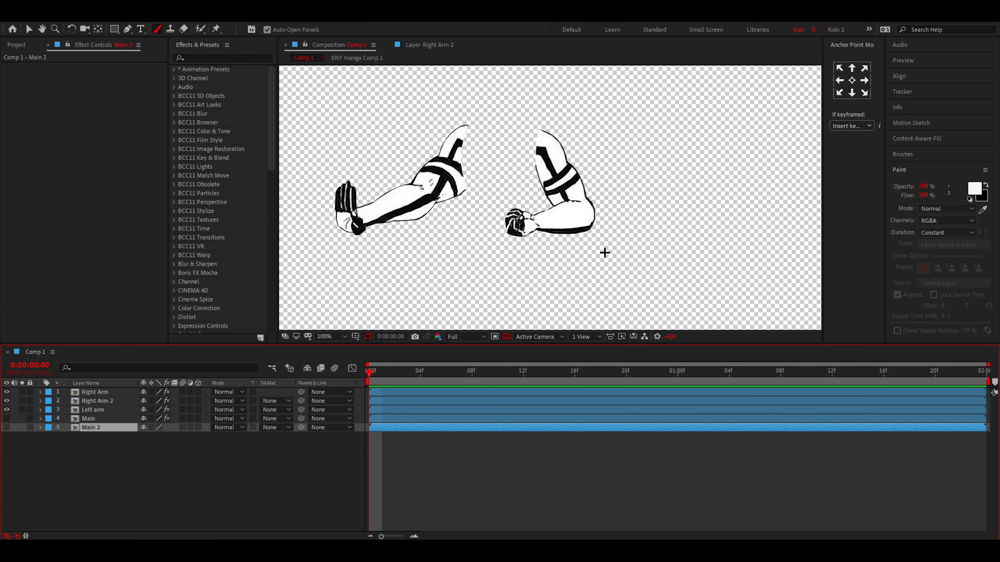
scroll(557, 183, "up", 4)
scroll(556, 183, "down", 2)
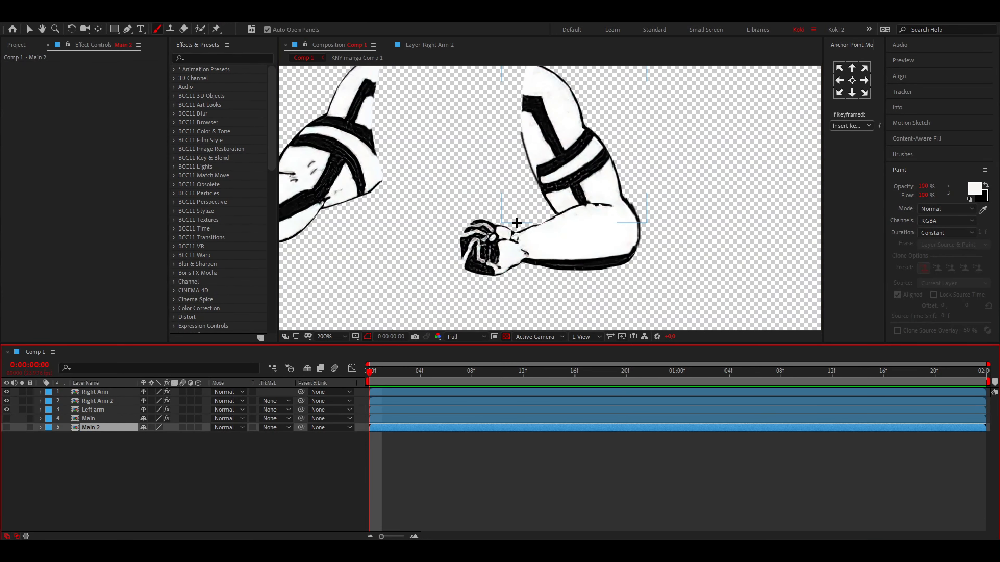
left_click(7, 392)
left_click(7, 410)
left_click(6, 391)
key("h")
mouse_move(543, 314)
left_mouse_down()
mouse_move(547, 241)
mouse_move(523, 235)
left_mouse_up()
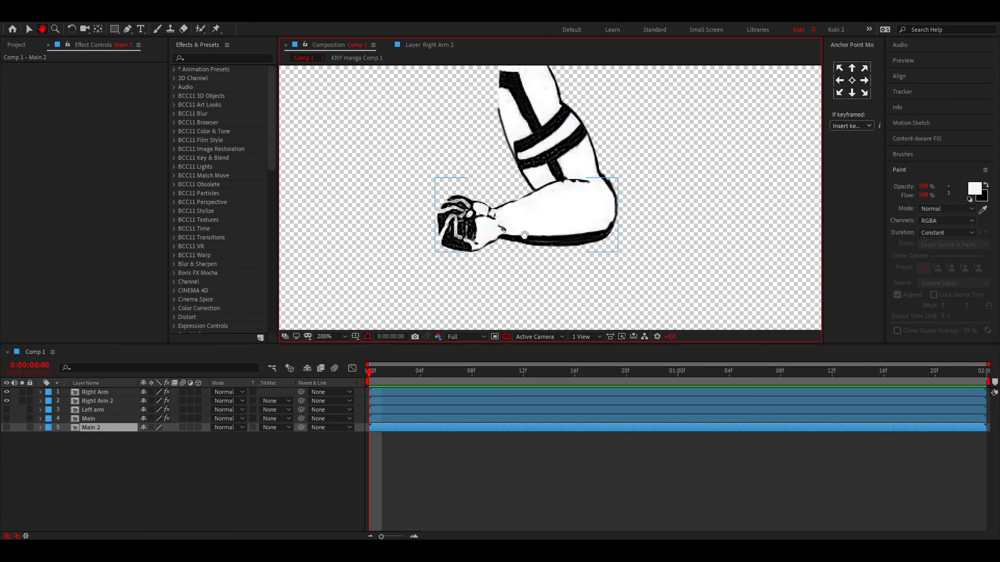
Place three puppet position pins on the Right Arm layer, at the elbow, the wrist and the fist.
left_click(216, 28)
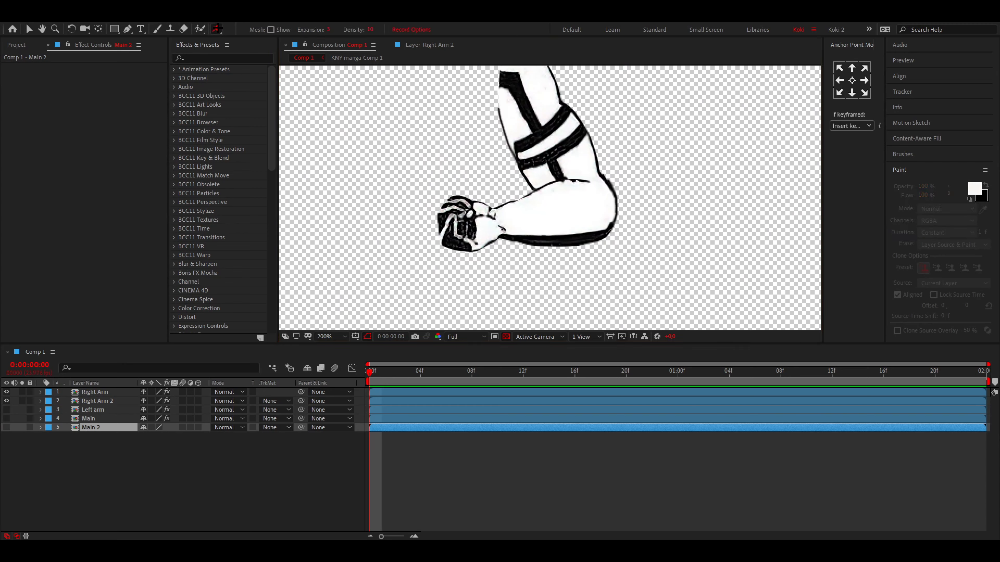
left_click(103, 401)
left_click(104, 393)
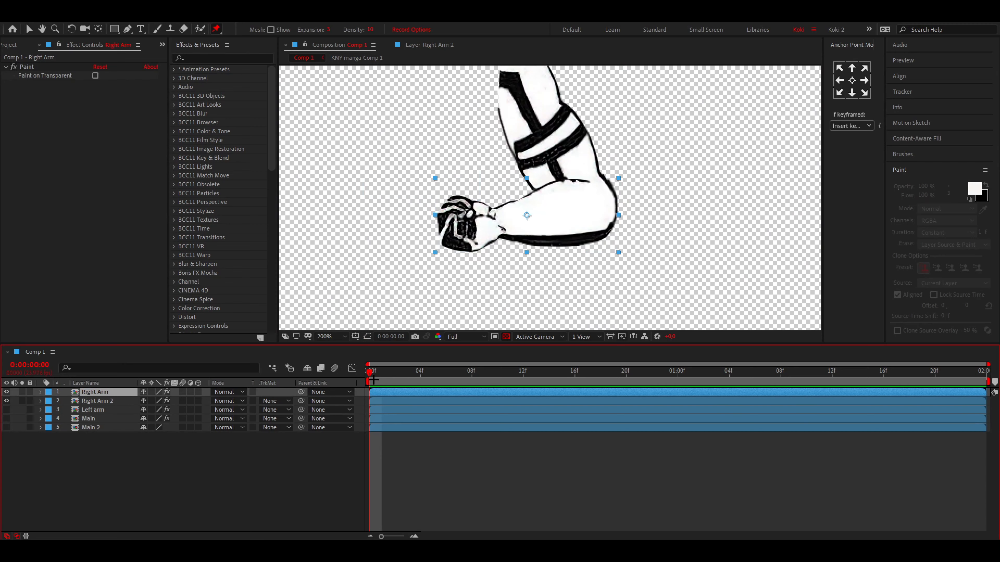
left_click(588, 203)
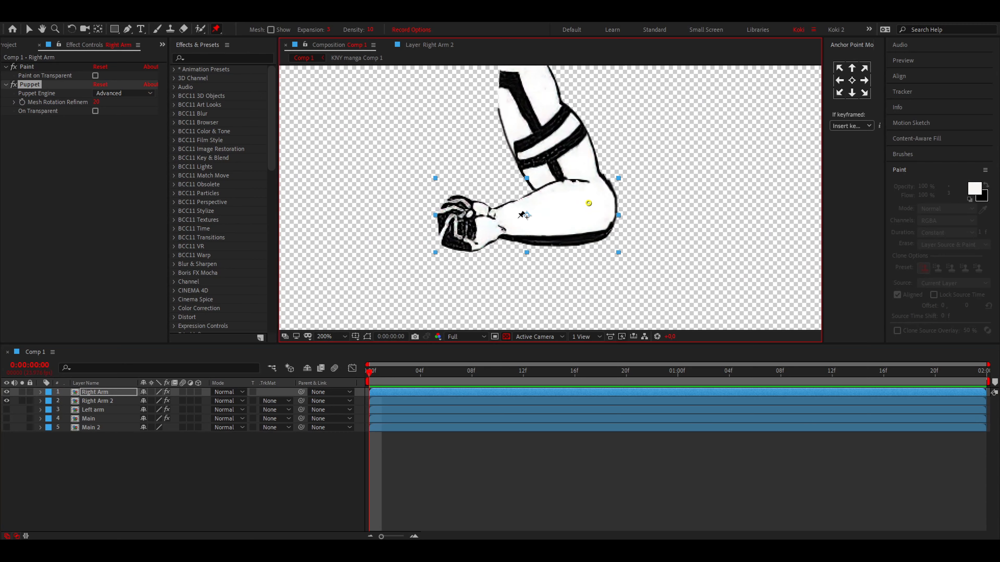
left_click(497, 220)
left_click(467, 218)
At 0:00:01:00, keyframe the forearm swinging down by lowering the wrist and fist pins and nudging the elbow pin, and preview the motion.
key("u")
left_click_drag(370, 376, 678, 372)
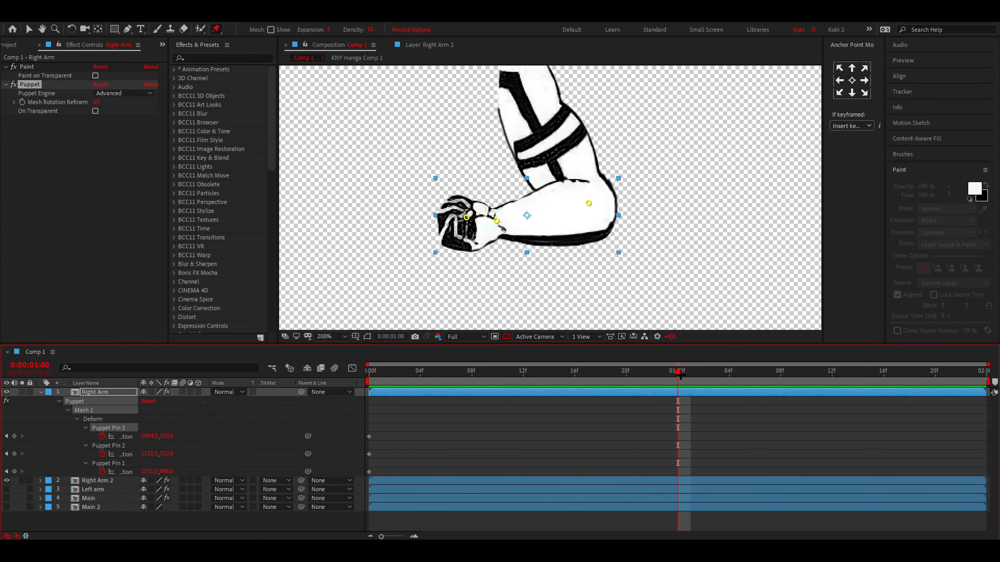
left_click_drag(497, 221, 517, 271)
left_click_drag(466, 219, 487, 241)
left_click(588, 204)
left_click_drag(591, 207, 590, 206)
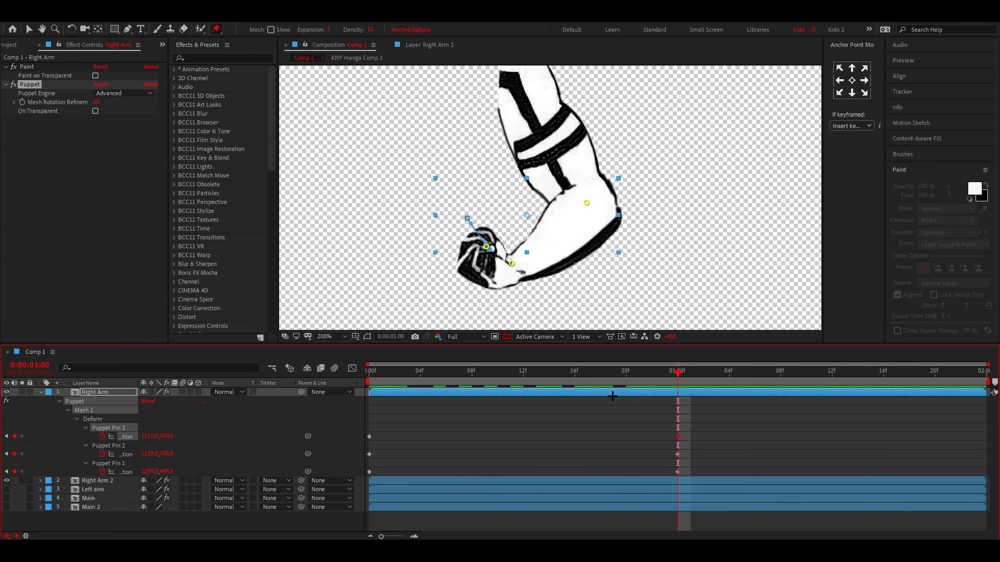
key("space")
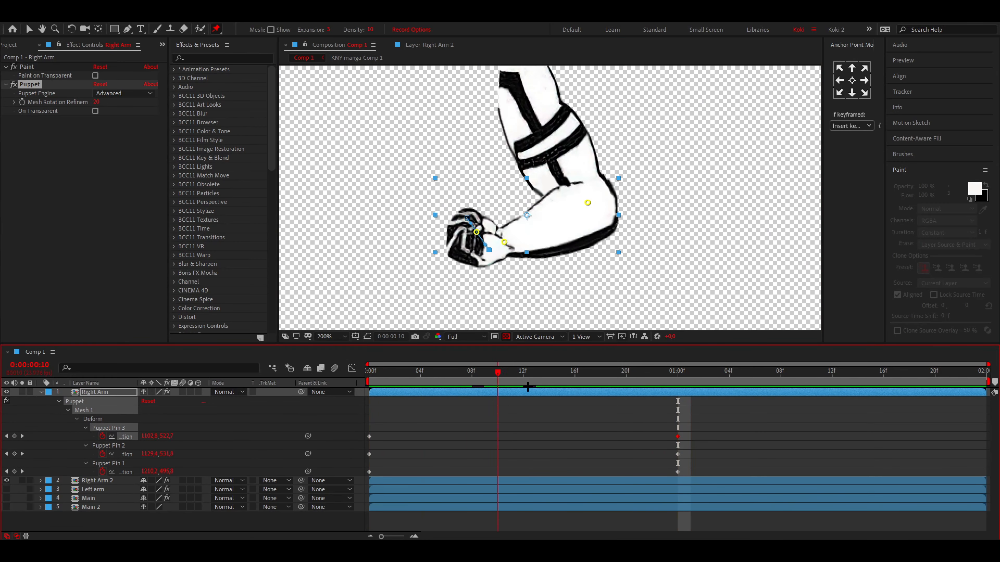
left_click_drag(649, 400, 679, 399)
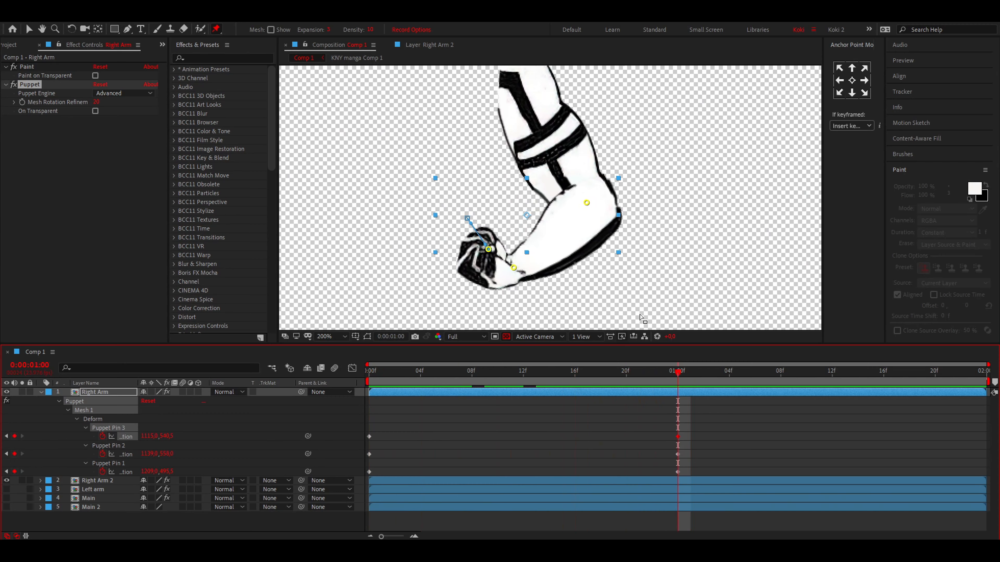
Compare the elbow joint with the Right Arm 2 layer's Paint effect disabled and re-enabled, and scrub through the bend.
left_click(632, 480)
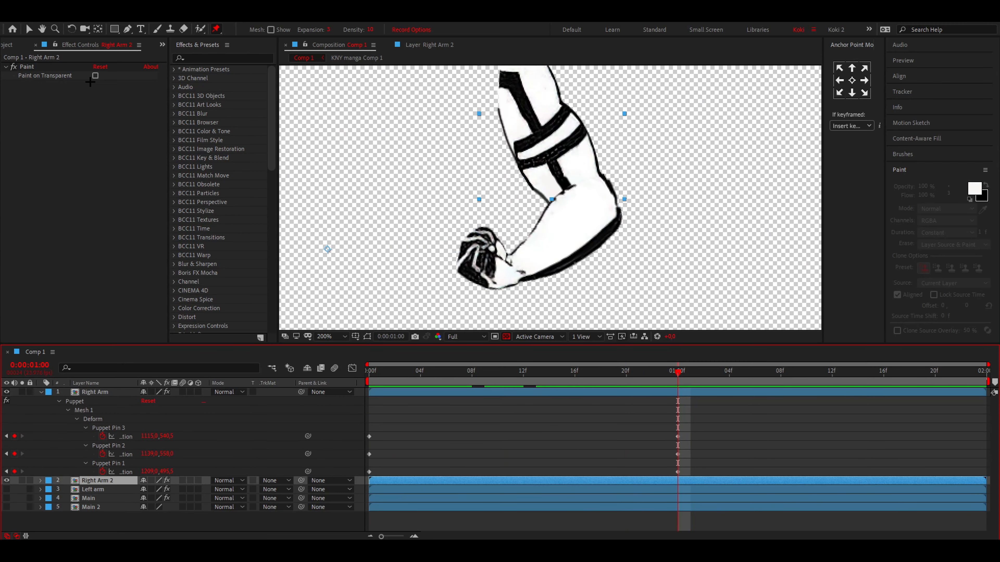
left_click(13, 66)
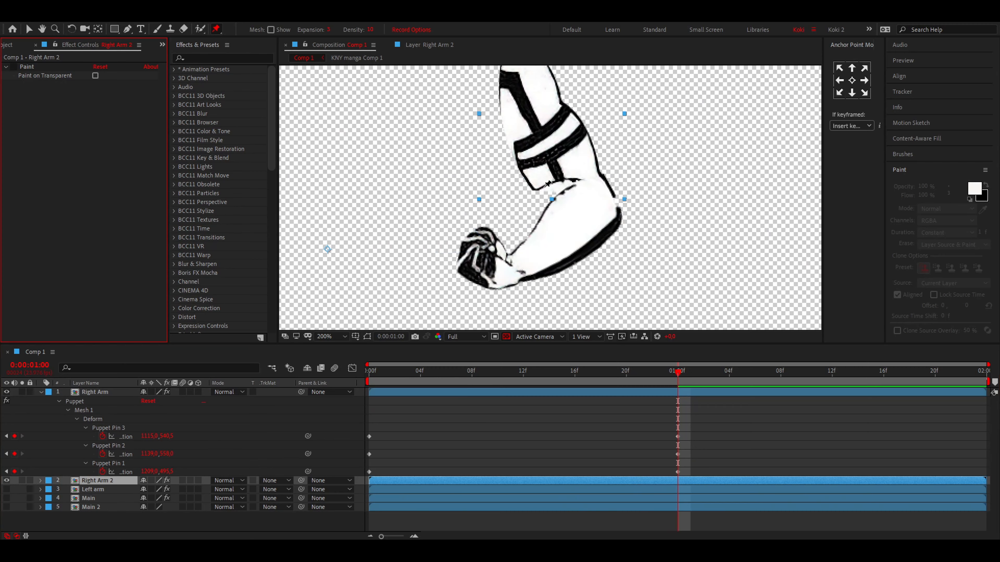
left_click(13, 66)
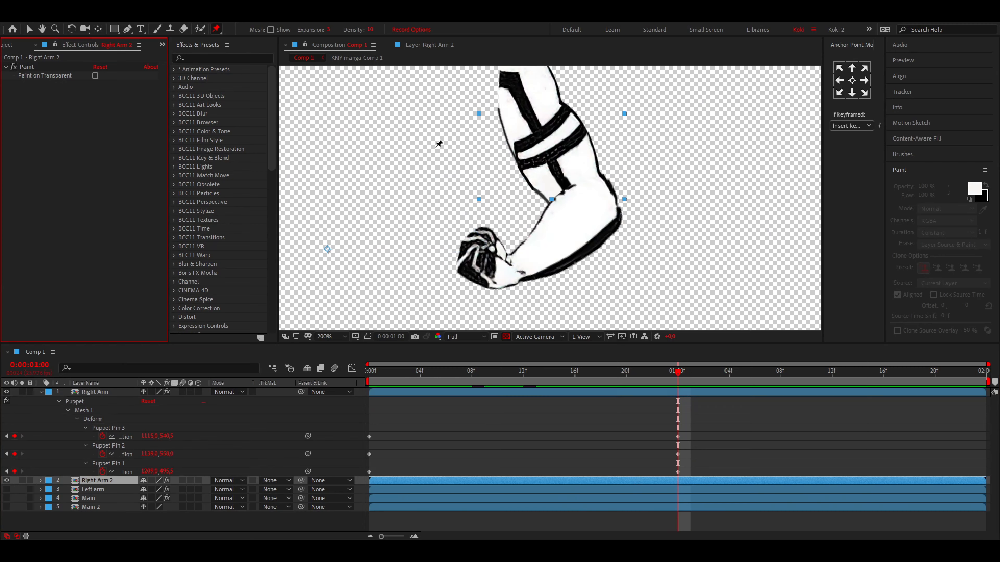
left_click_drag(451, 373, 677, 398)
At 0:00:02:00, keyframe all three puppet pins back at their original positions with Reset, and play the loop.
key("End")
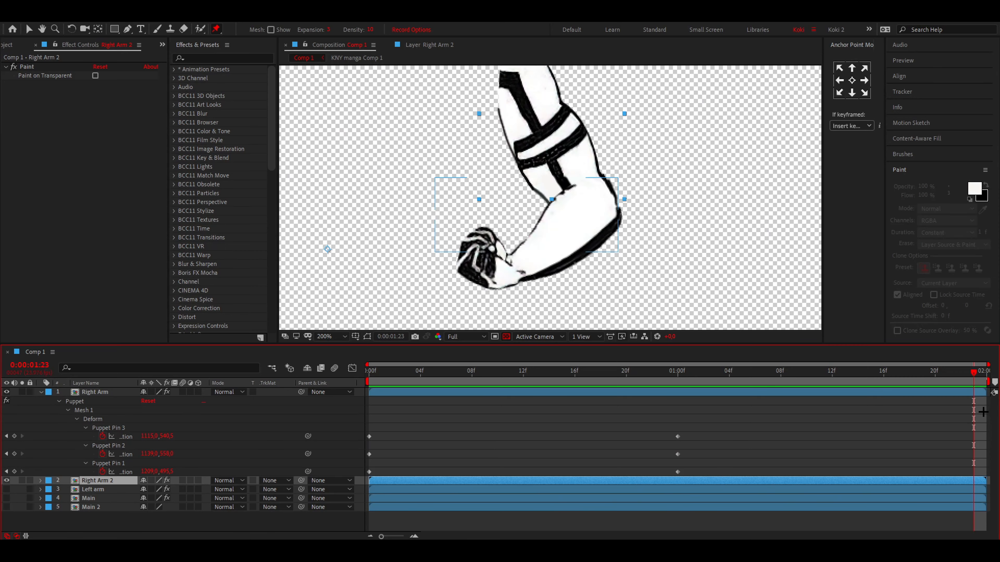
key("Page_Down")
left_click(127, 437)
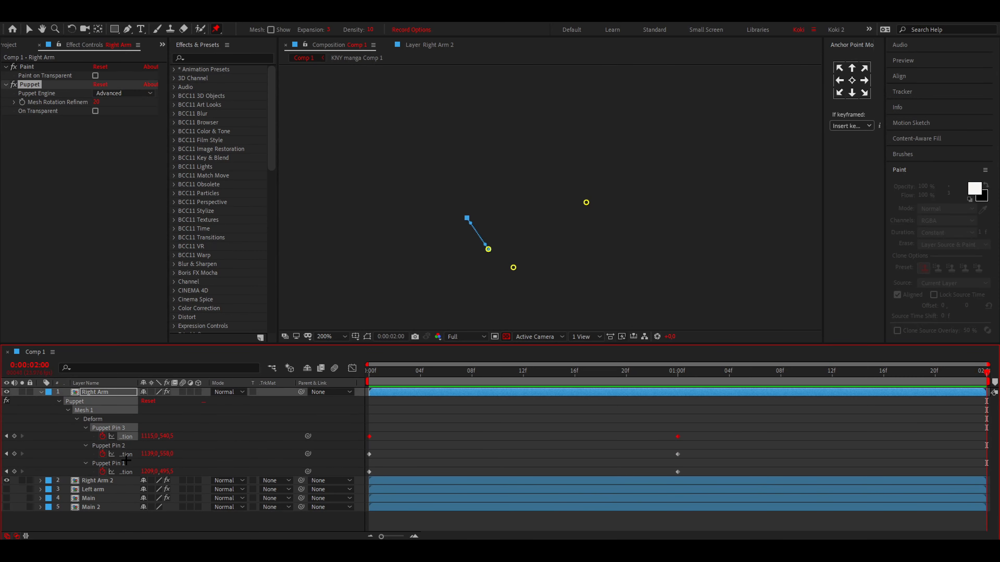
left_click(126, 454, "shift")
right_click(124, 472)
left_click(158, 416)
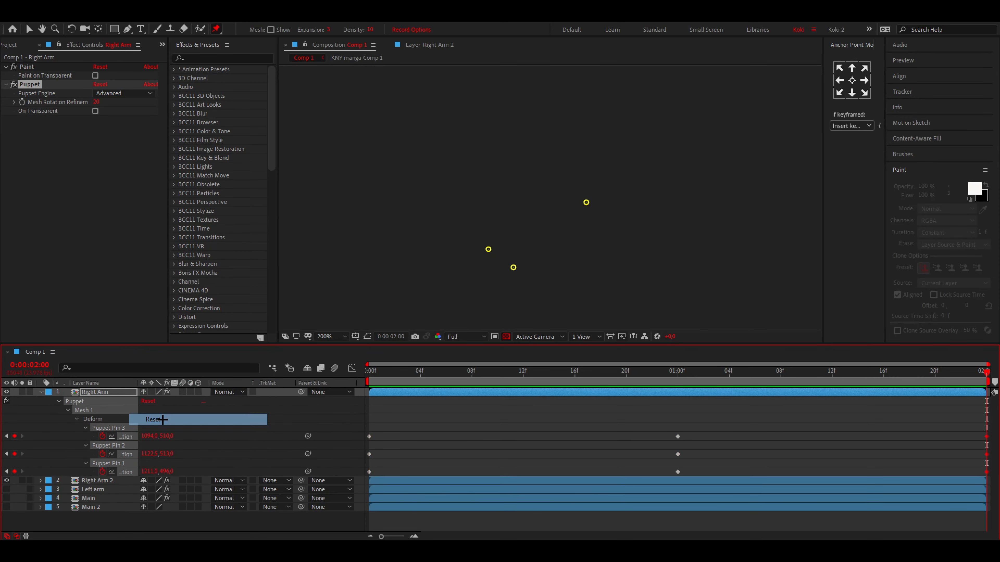
key("space")
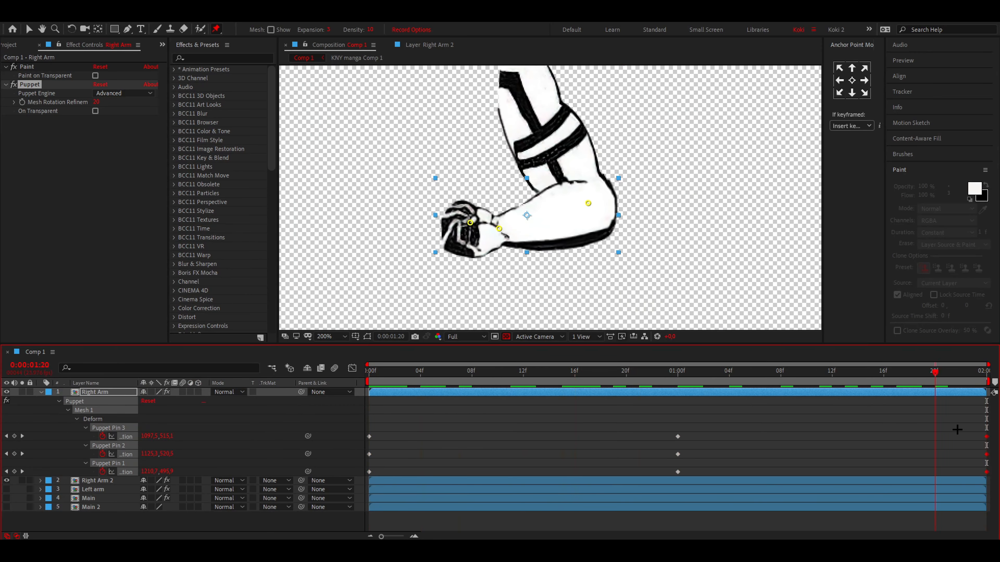
Ease all puppet pin keyframes and shape their speed graph so each movement starts fast and slows toward its end.
left_click_drag(368, 429, 989, 490)
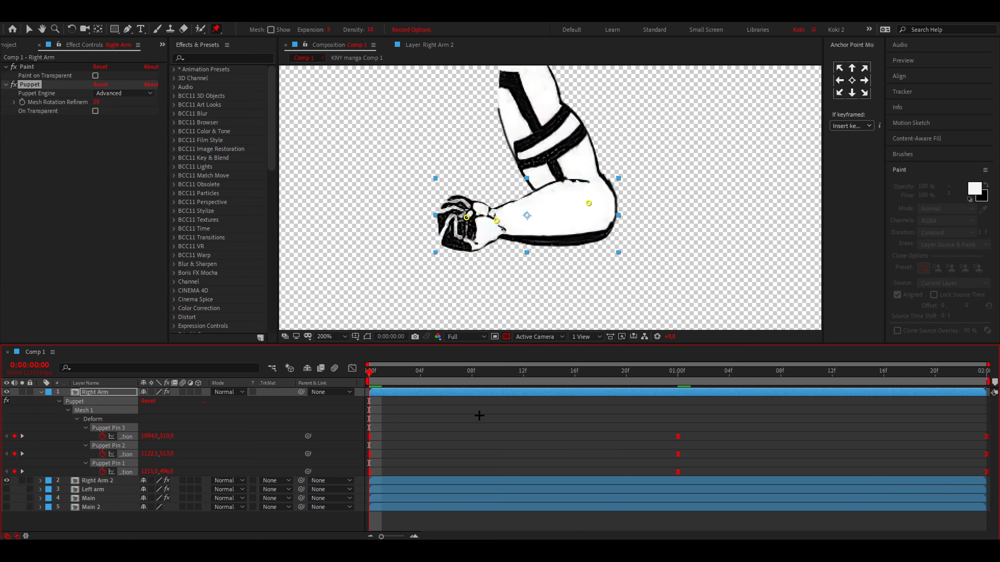
left_click(351, 368)
right_click(532, 445)
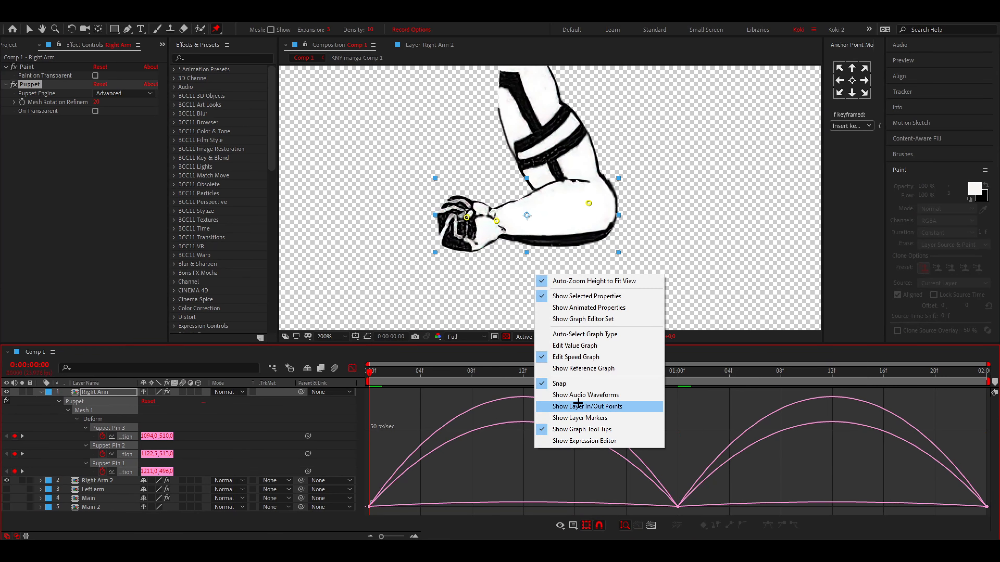
left_click(685, 439)
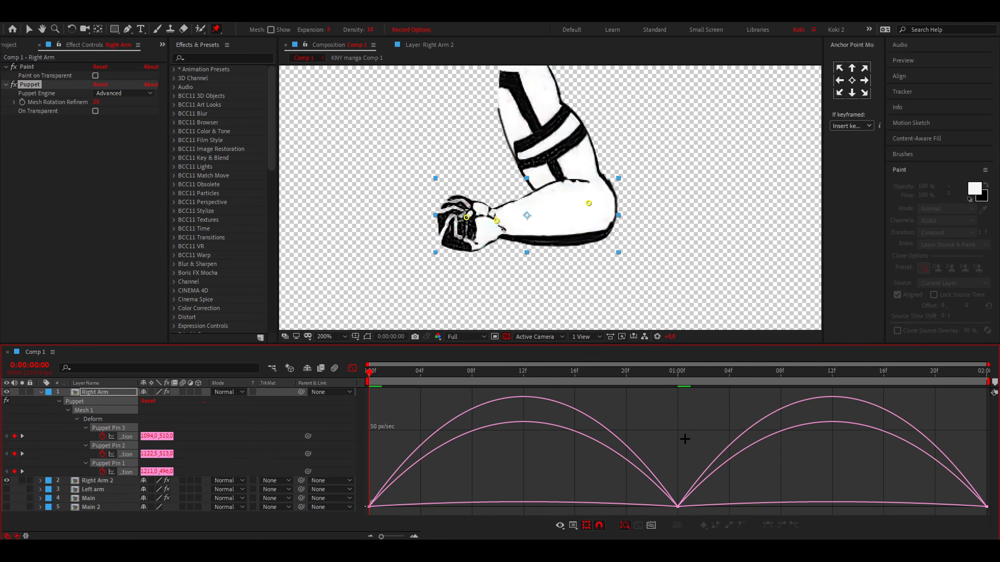
left_click_drag(409, 496, 365, 516)
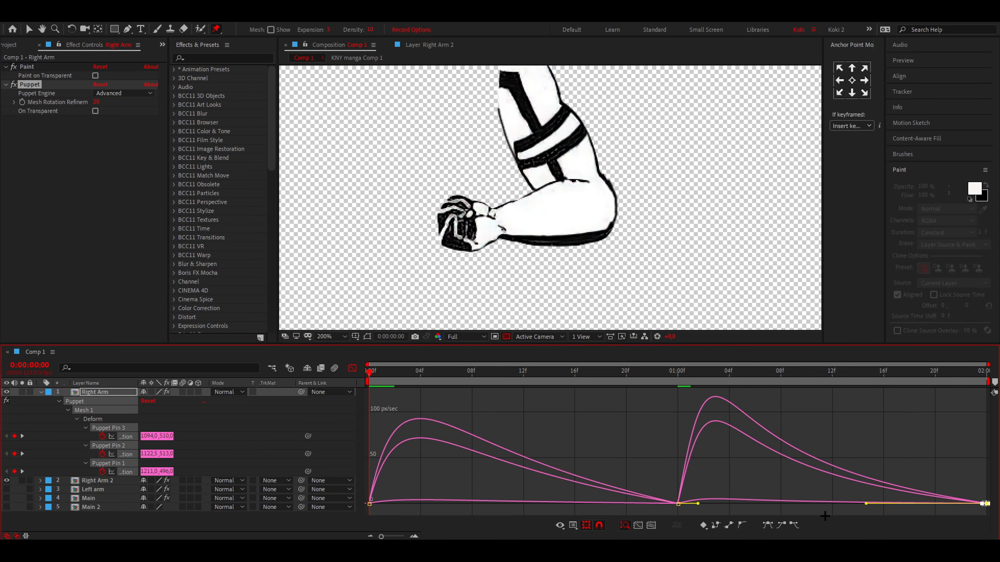
key("space")
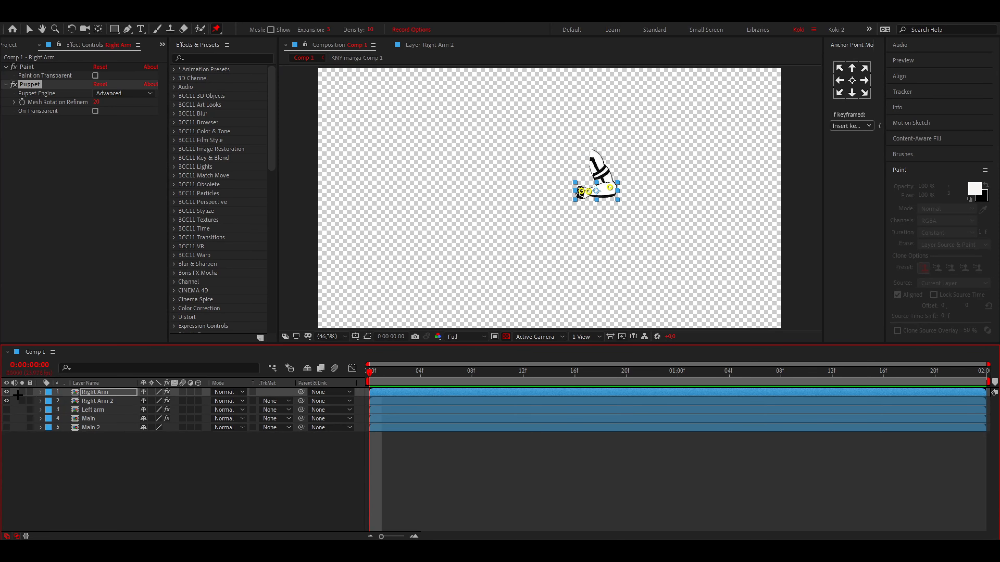
Show the Main layer and preview the moving forearm against the character's body.
left_click(6, 418)
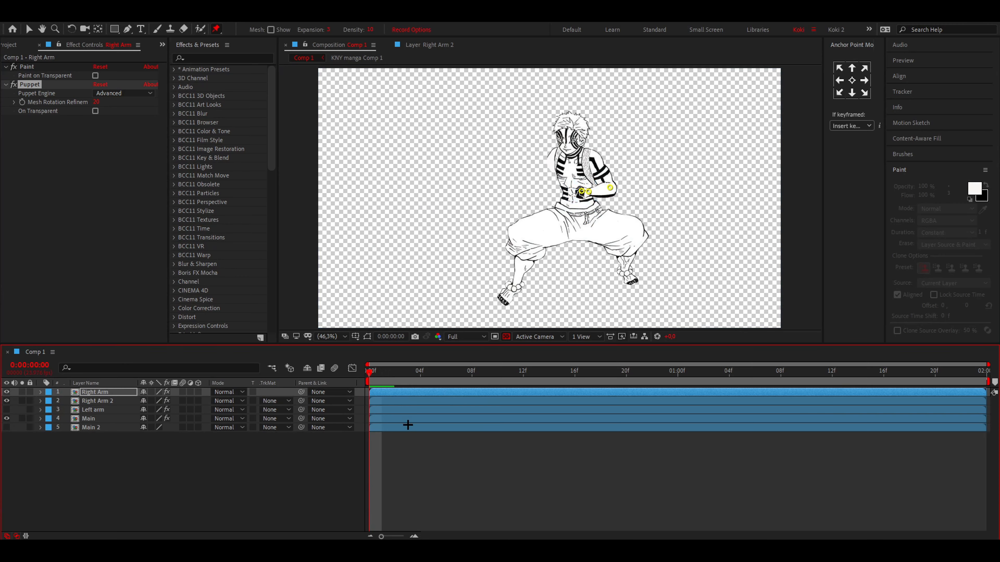
key("space")
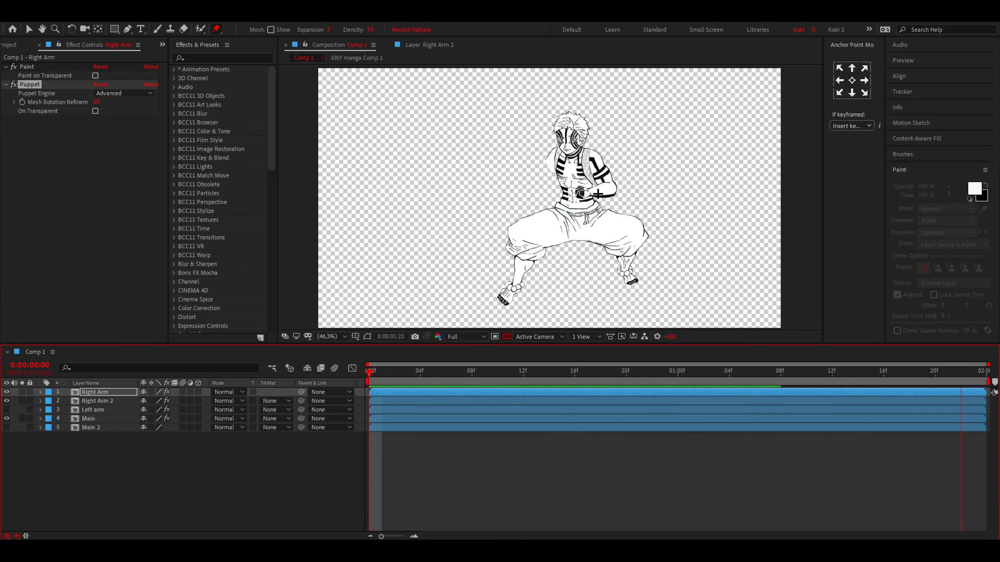
key("space")
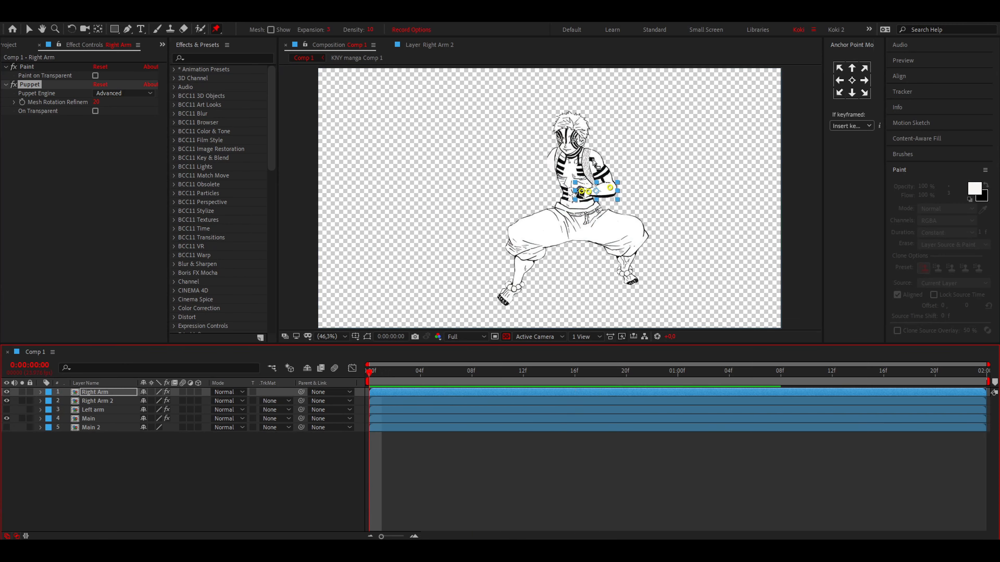
Hide the other layers and pre-compose Right Arm and Right Arm 2 together, moving all attributes into the new composition.
key("slash")
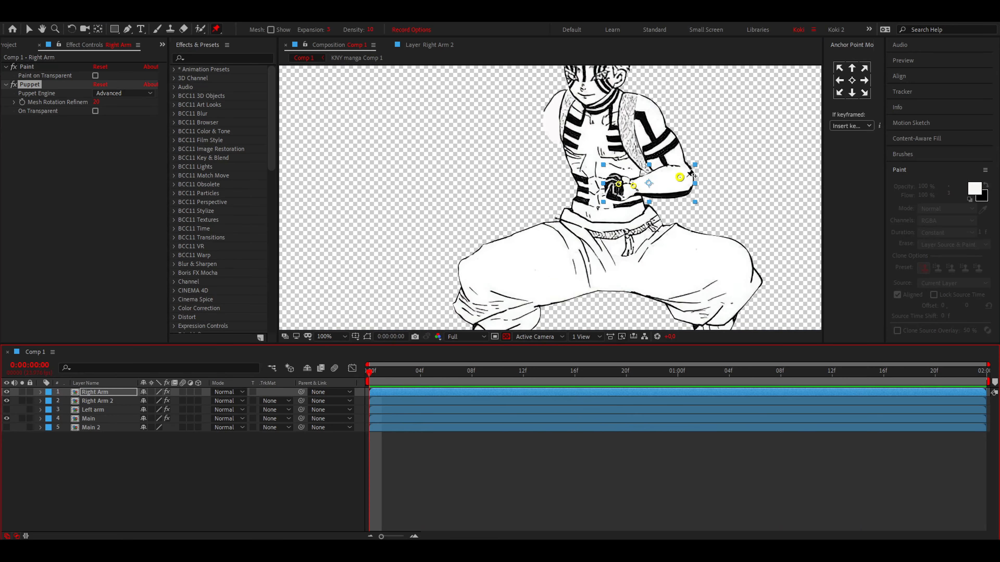
left_click(390, 401, "shift")
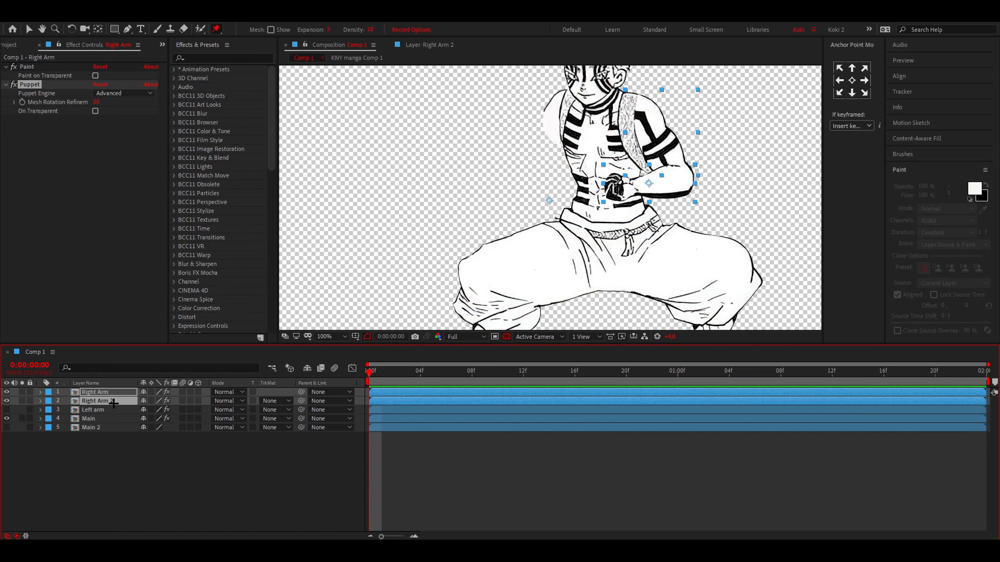
key("ctrl+shift+alt+v")
key("ctrl+shift+c")
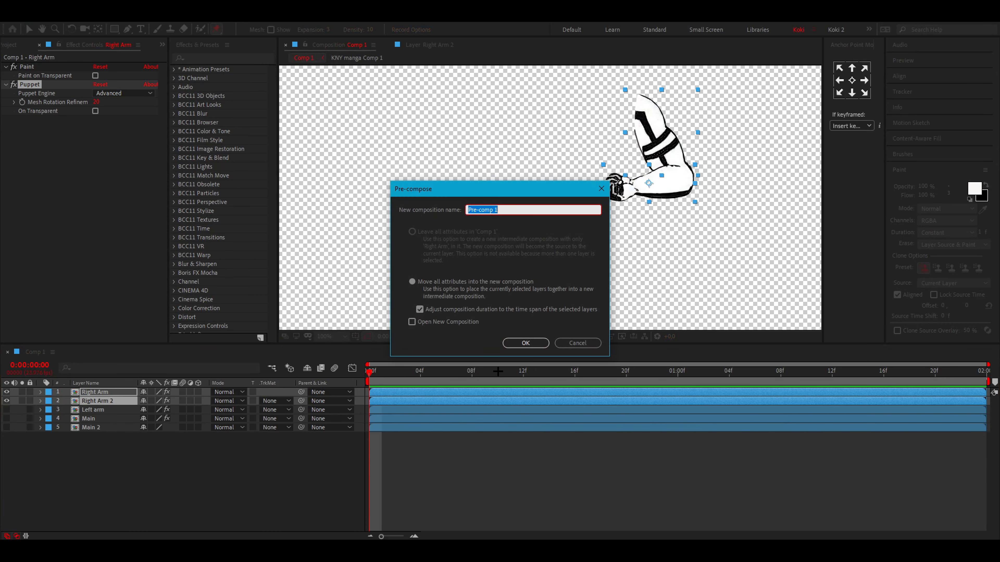
left_click(530, 344)
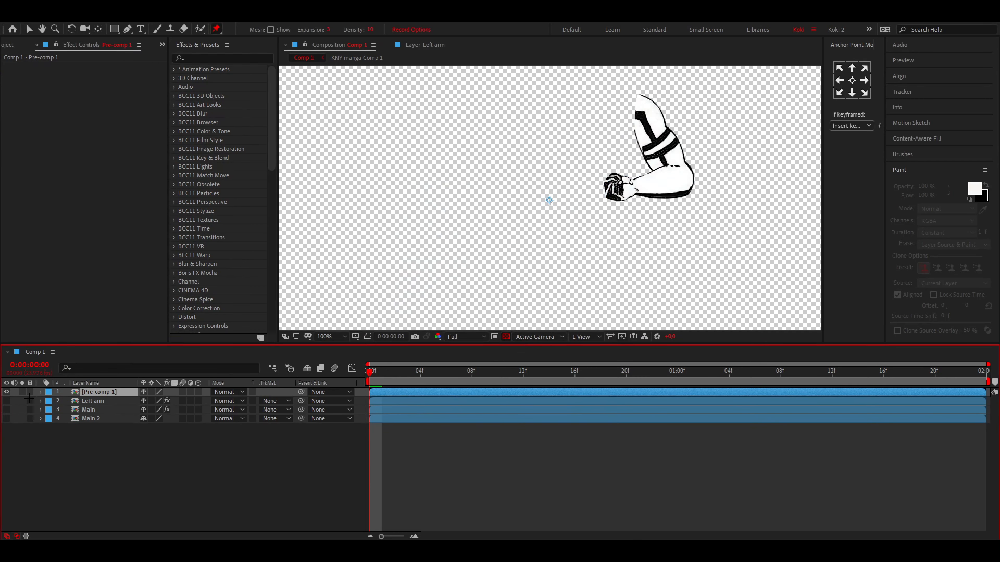
Check the pre-composed arm by toggling its visibility, and move its anchor point to the shoulder.
left_click(6, 393)
left_click(6, 392)
left_click(6, 392)
left_click(6, 392)
key("y")
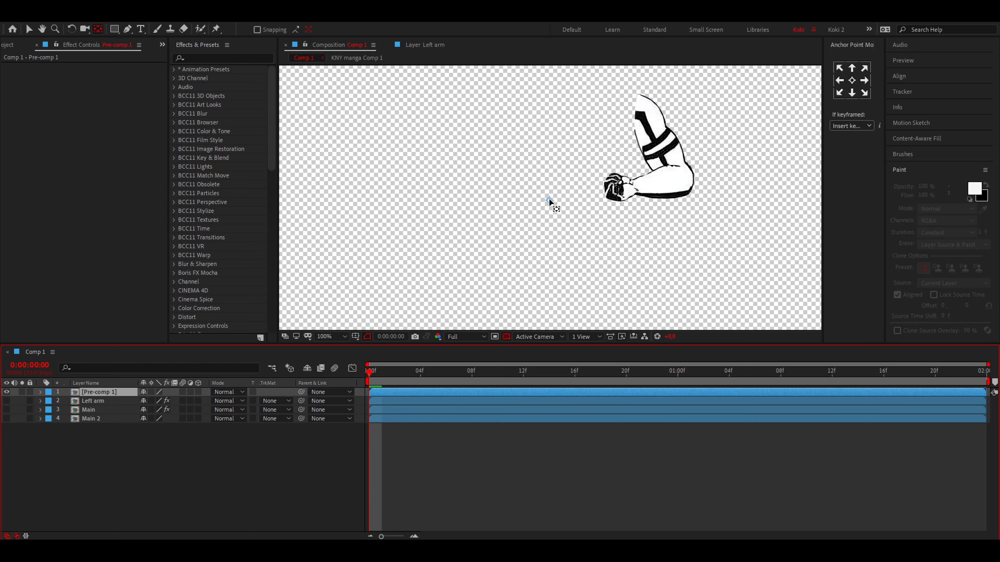
left_click_drag(550, 198, 640, 115)
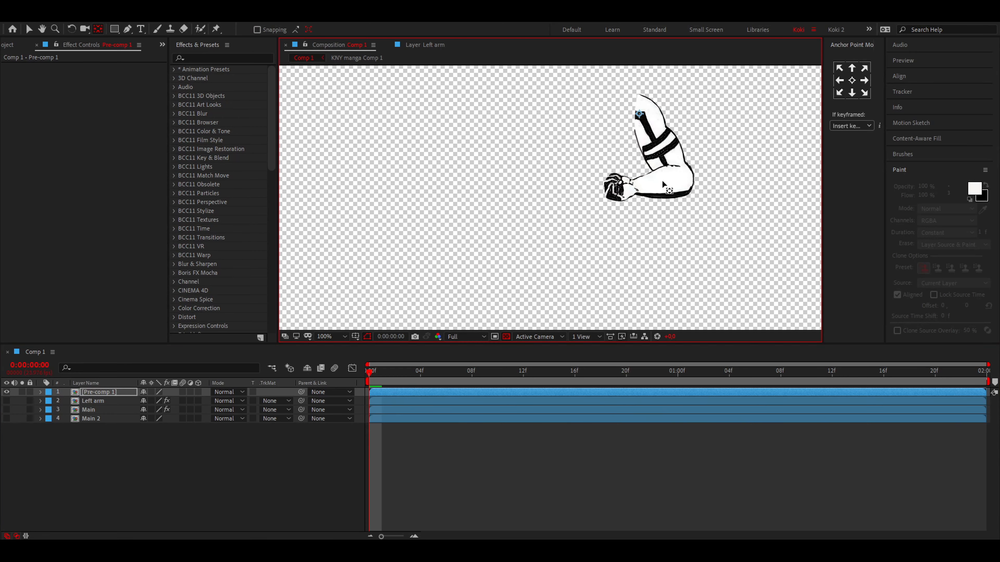
Show the Main layer, rotate the pre-composed arm slightly clockwise about the shoulder and enable Rotation keyframing at 0:00:00:00.
left_click(6, 409)
key("r")
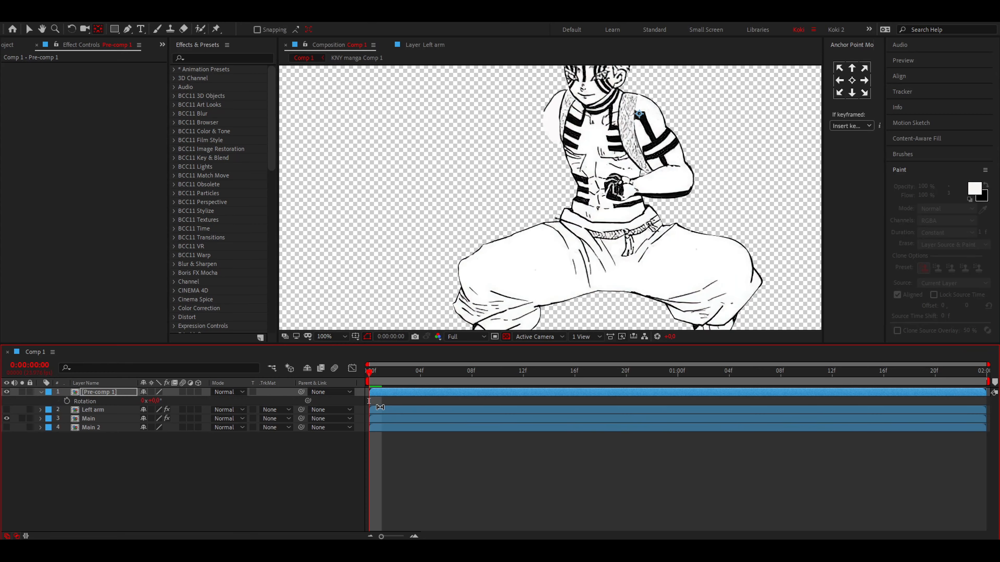
left_click(29, 29)
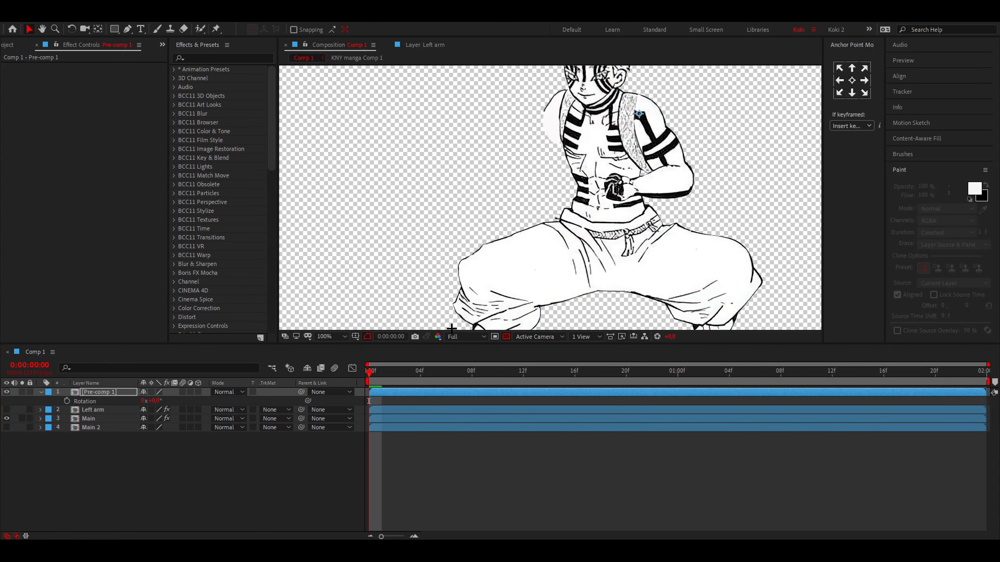
key("space")
left_click_drag(633, 143, 542, 209)
scroll(542, 210, "up", 1)
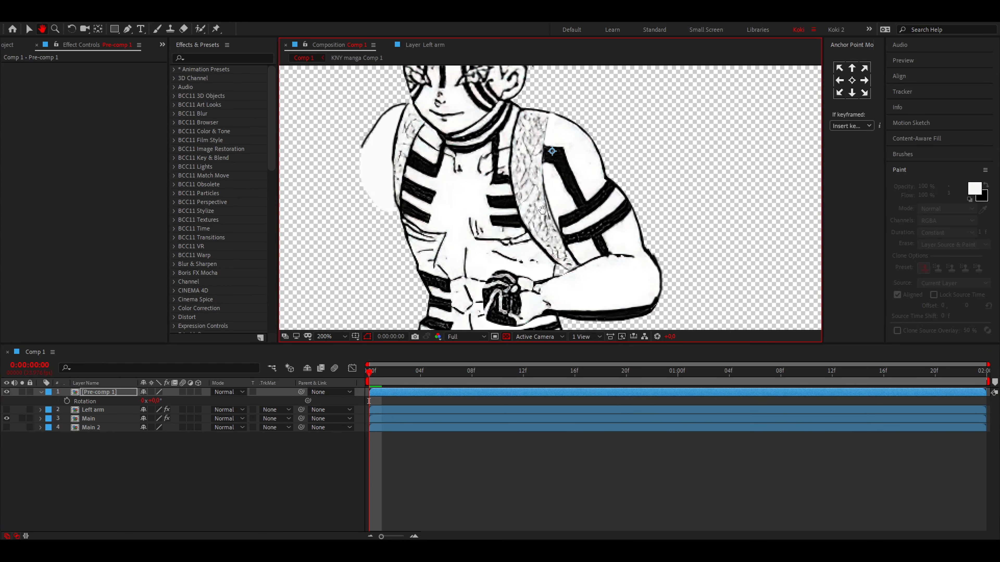
left_click_drag(154, 401, 157, 401)
left_click(65, 400)
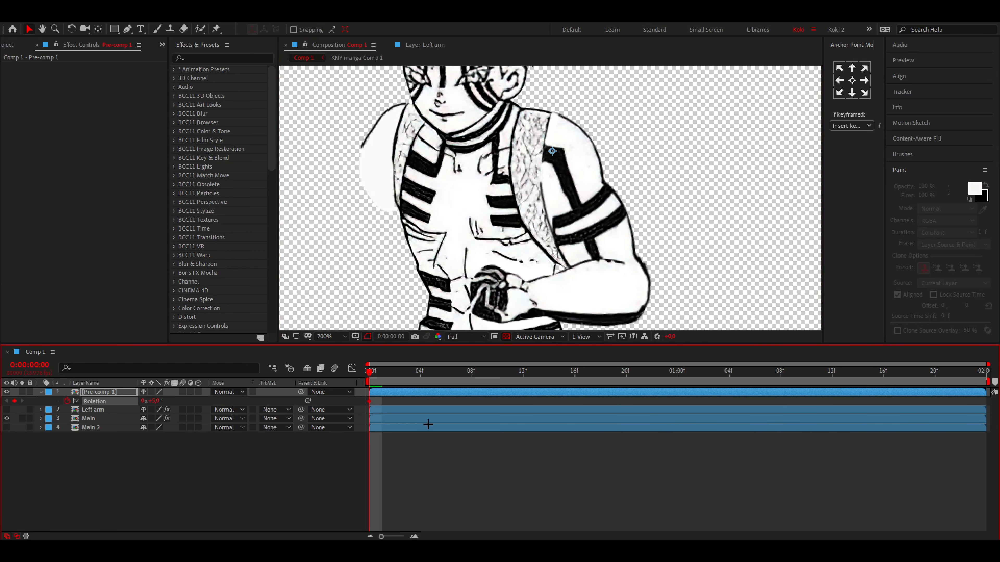
Keyframe the pre-composed arm's Rotation at -5° at 0:00:01:00 and 5° at 0:00:02:00.
left_click(677, 373)
left_click(155, 400)
type("-")
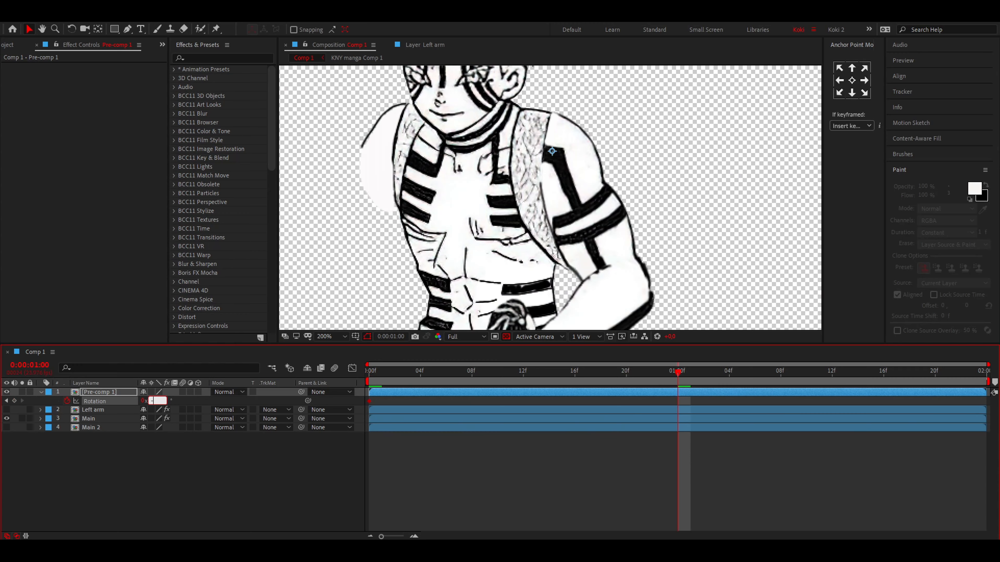
type("5")
key("Return")
key("space")
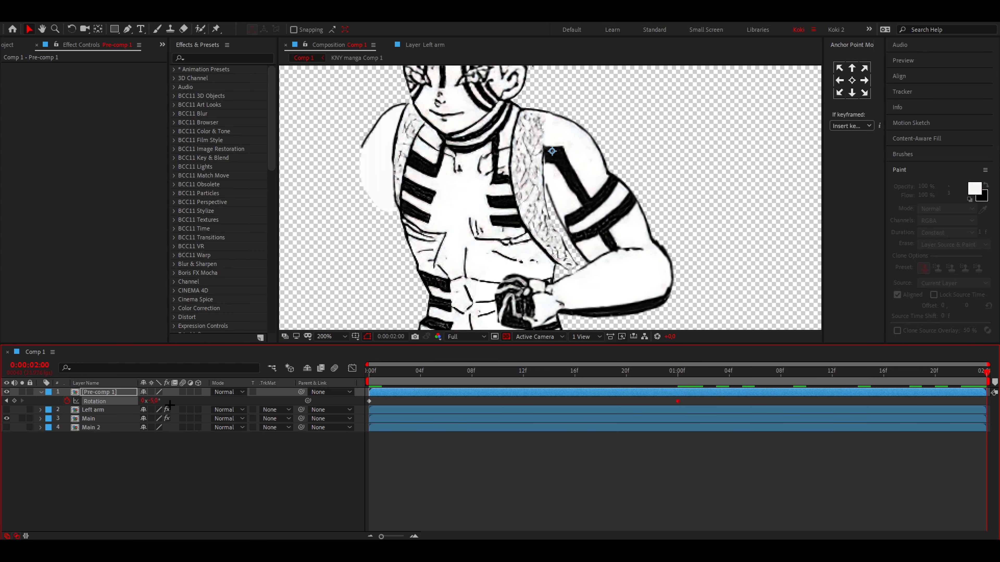
left_click(151, 402)
type("5")
key("Return")
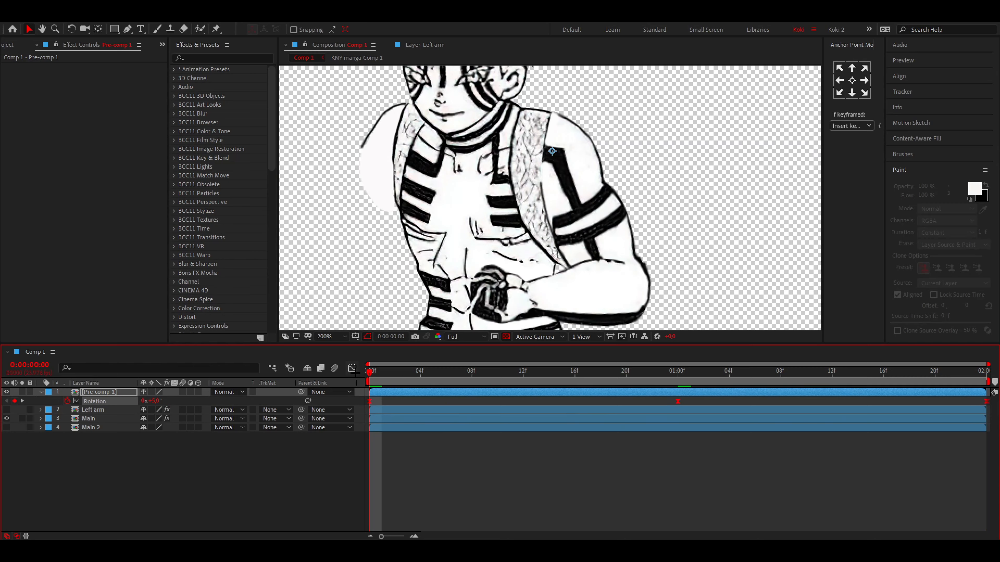
Shape the arm's Rotation speed curve so each swing starts fast and slows gradually, and preview the motion.
key("shift+F3")
key("space")
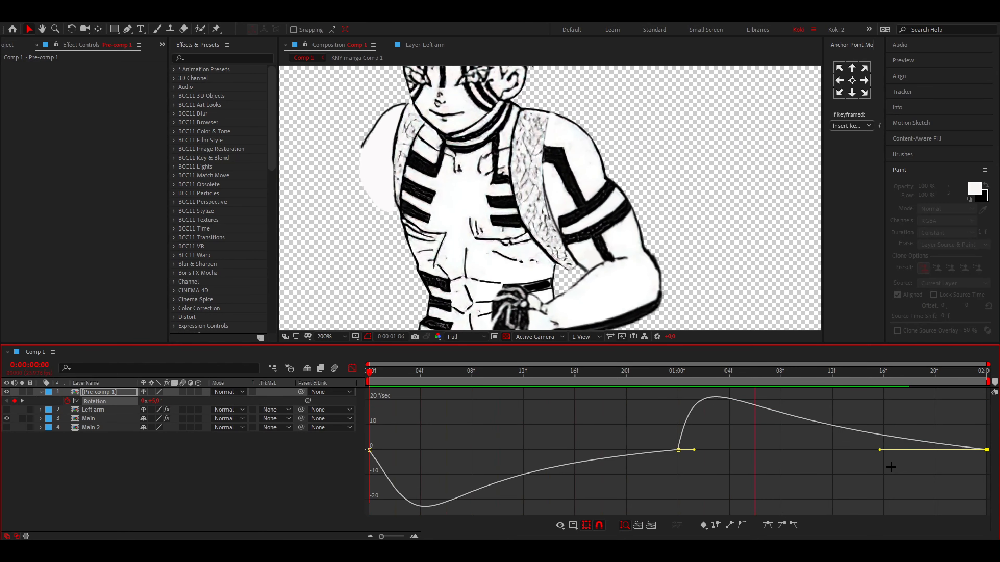
left_click(328, 351)
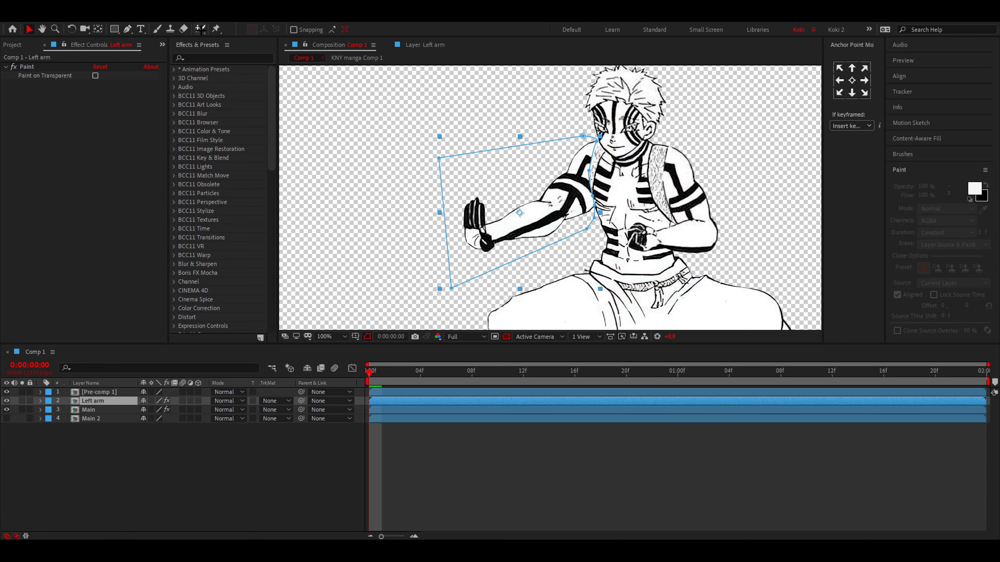
Place puppet pins on the Left arm layer: six along the shoulder seam, one at the elbow and one at the wrist.
left_click(215, 29)
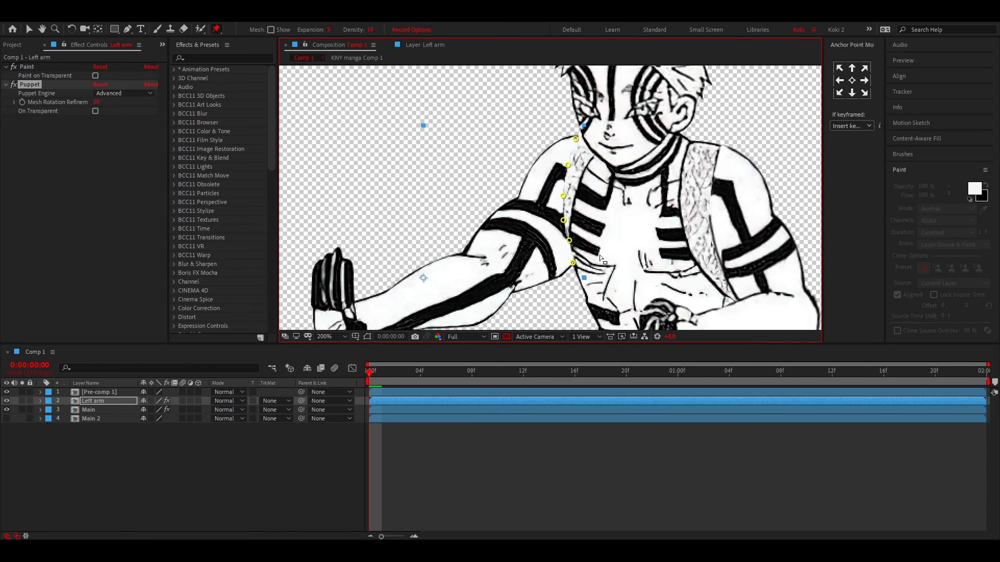
left_click_drag(576, 139, 574, 102)
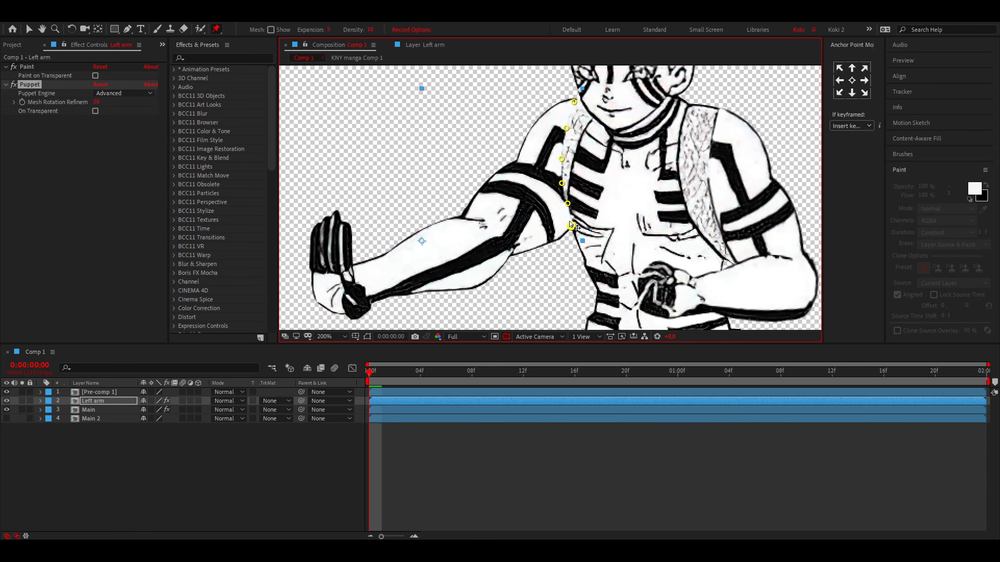
left_click_drag(588, 176, 611, 181)
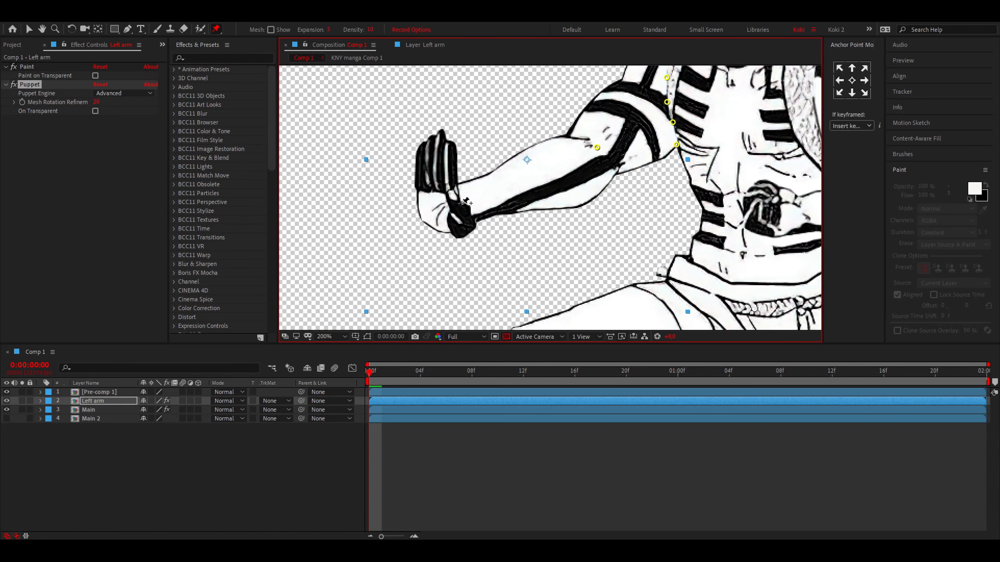
left_click(460, 201)
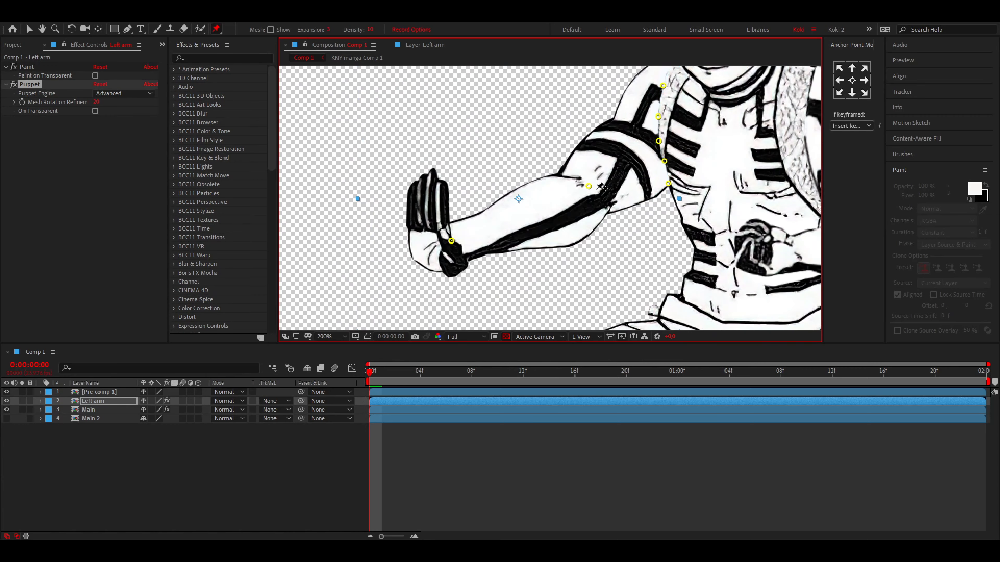
key("comma")
key("period")
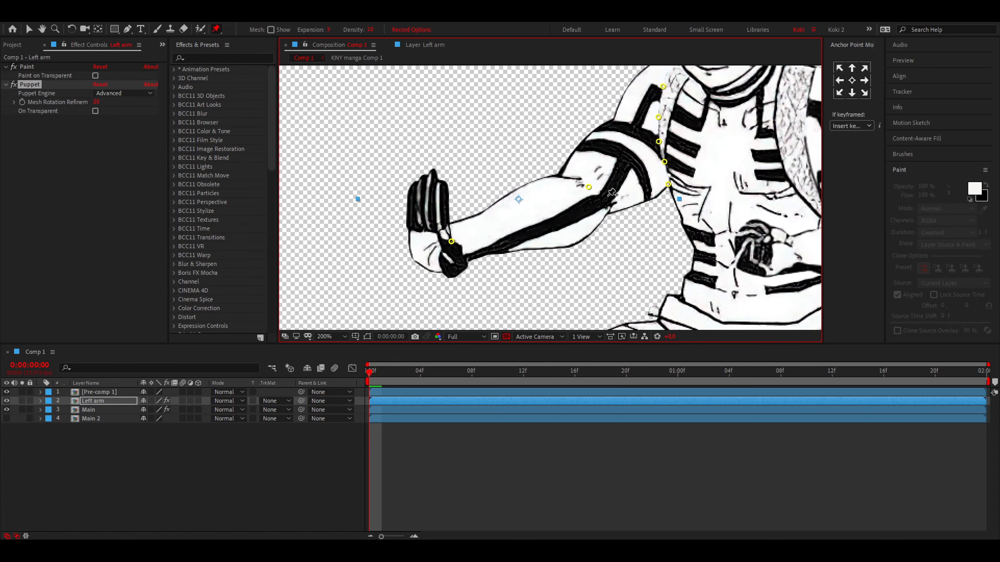
key("comma")
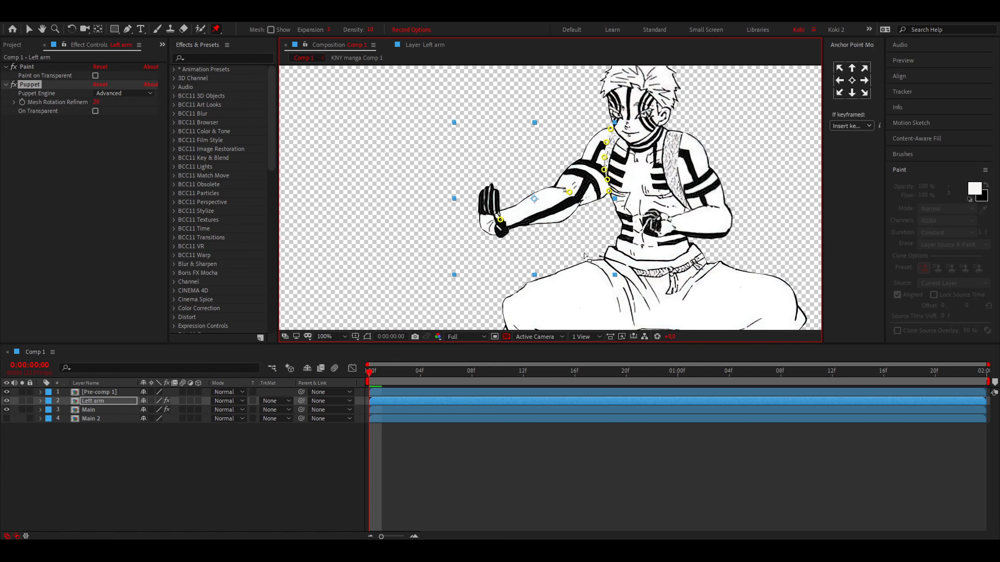
Reveal the Left arm's pin keyframes and move the elbow and wrist pins toward the body at 0:00:01:00.
key("u")
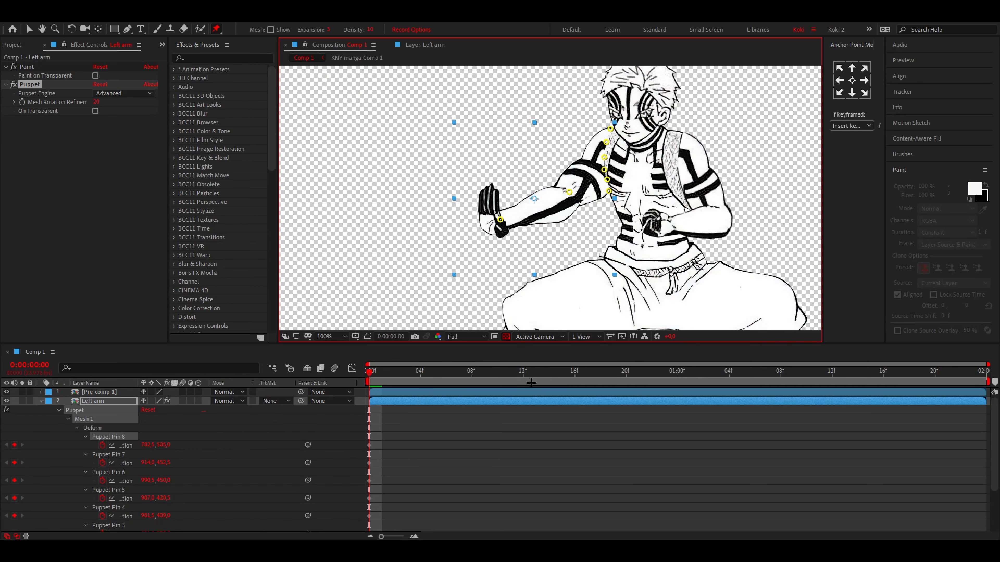
scroll(284, 454, "down", 3)
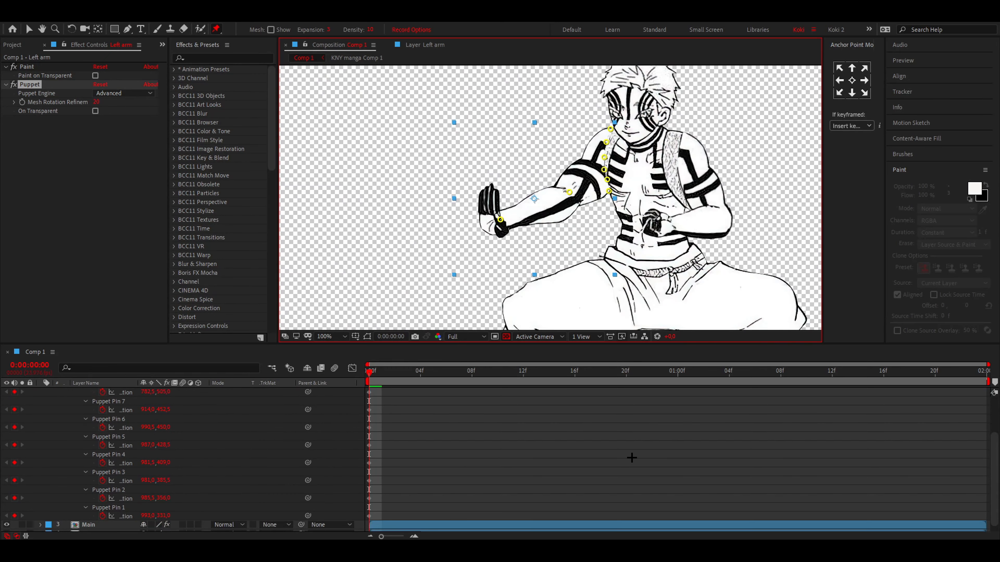
scroll(632, 457, "up", 3)
left_click(676, 370)
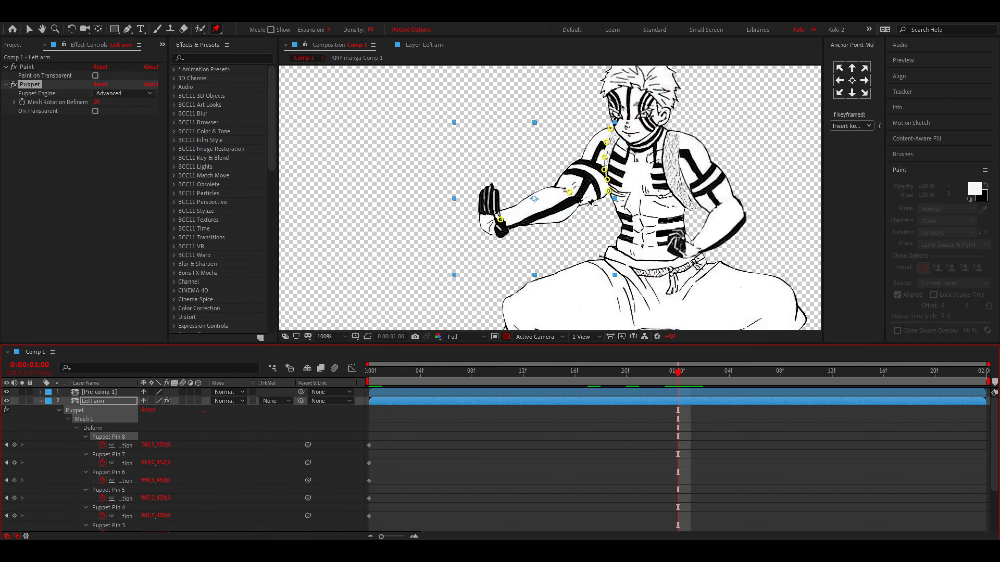
left_click_drag(570, 193, 588, 211)
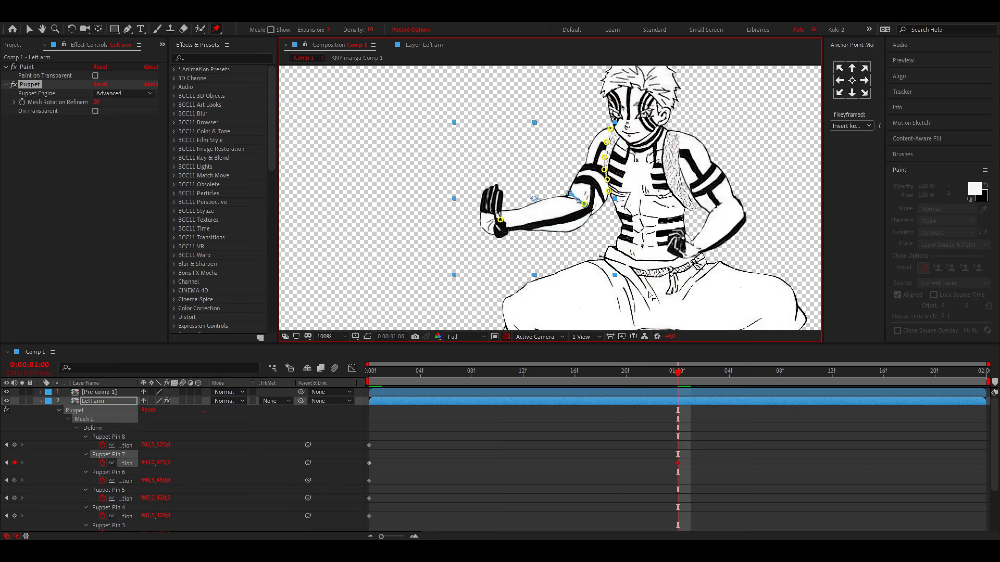
left_click_drag(500, 219, 523, 218)
Add a puppet pin on the hand at 0:00:00:00 and move it inward and slightly up at 0:00:01:00.
left_click_drag(397, 373, 368, 371)
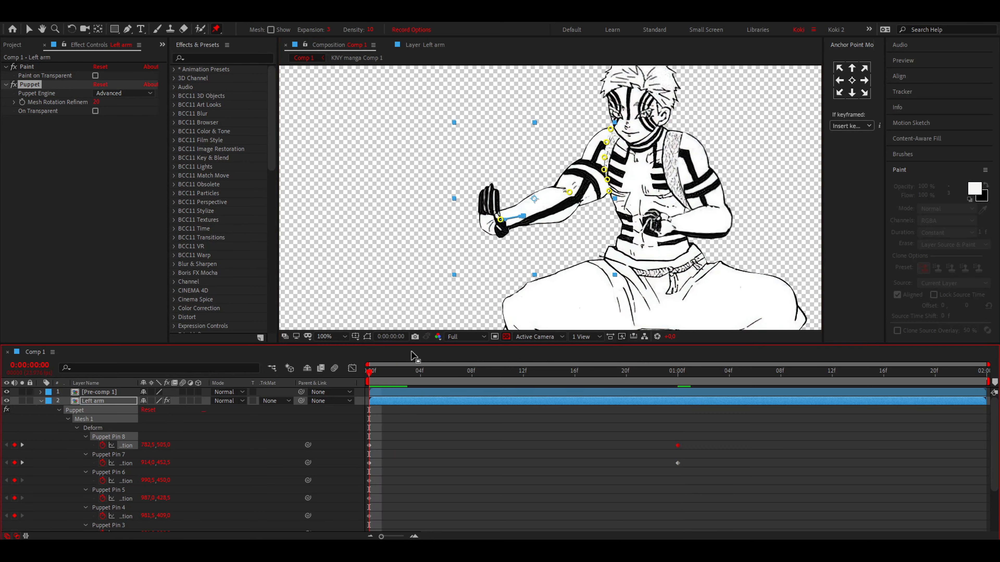
left_click(489, 214)
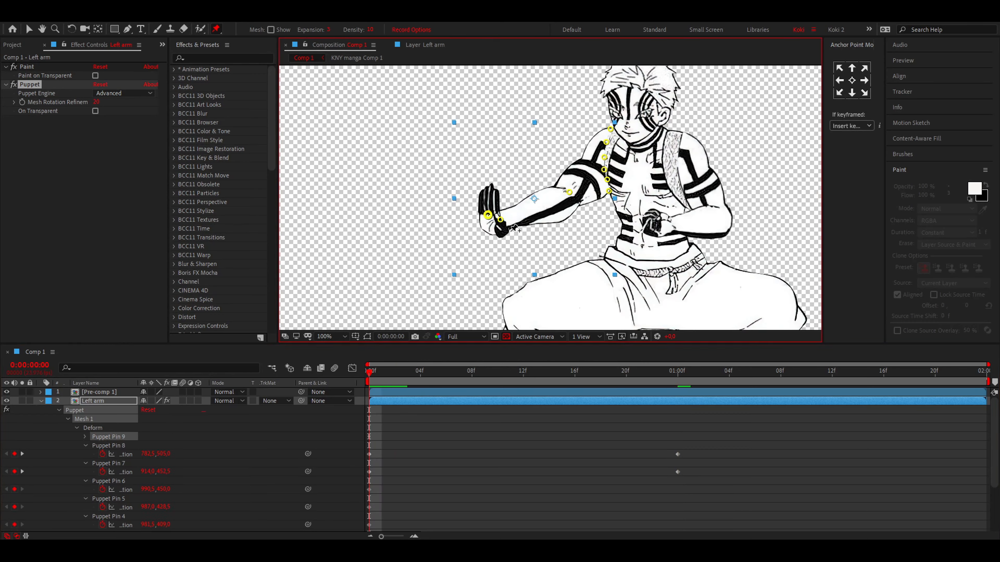
left_click(677, 373)
left_click_drag(489, 214, 509, 205)
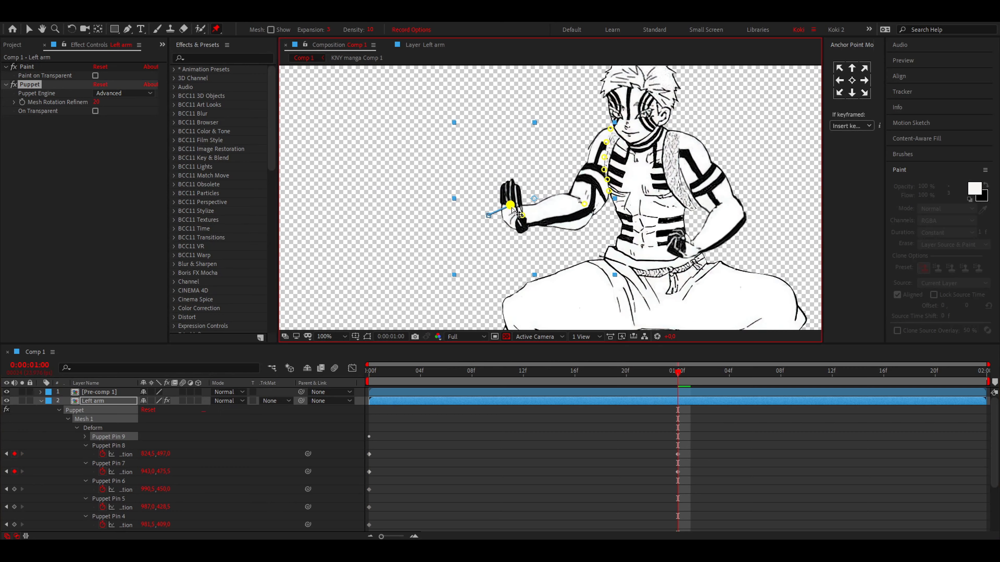
Reset the positions of Puppet Pin 8, Puppet Pin 7 and Puppet Pin 6 at 0:00:02:00.
key("space")
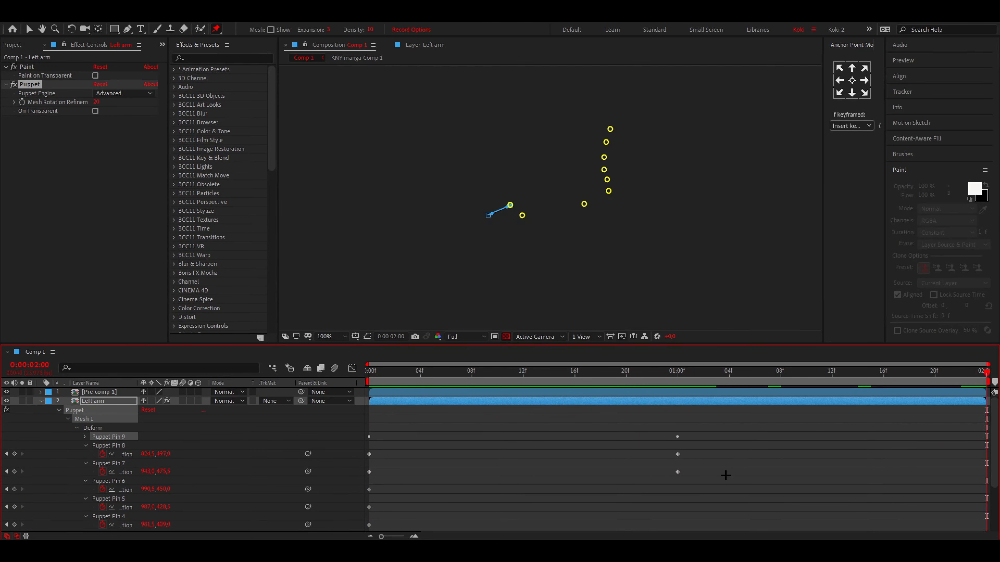
right_click(123, 457)
left_click(146, 405)
right_click(128, 473)
left_click(152, 420)
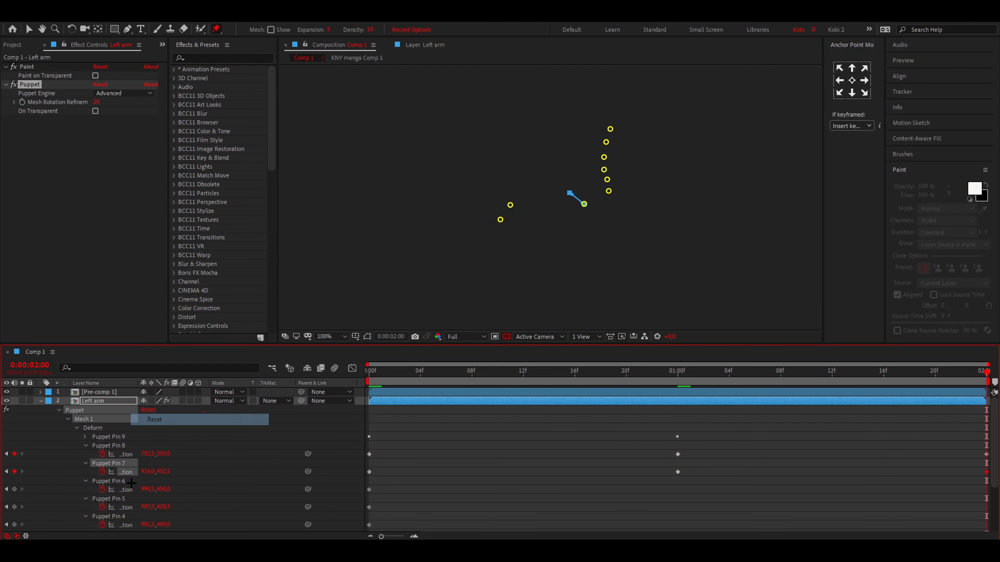
right_click(127, 489)
left_click(152, 436)
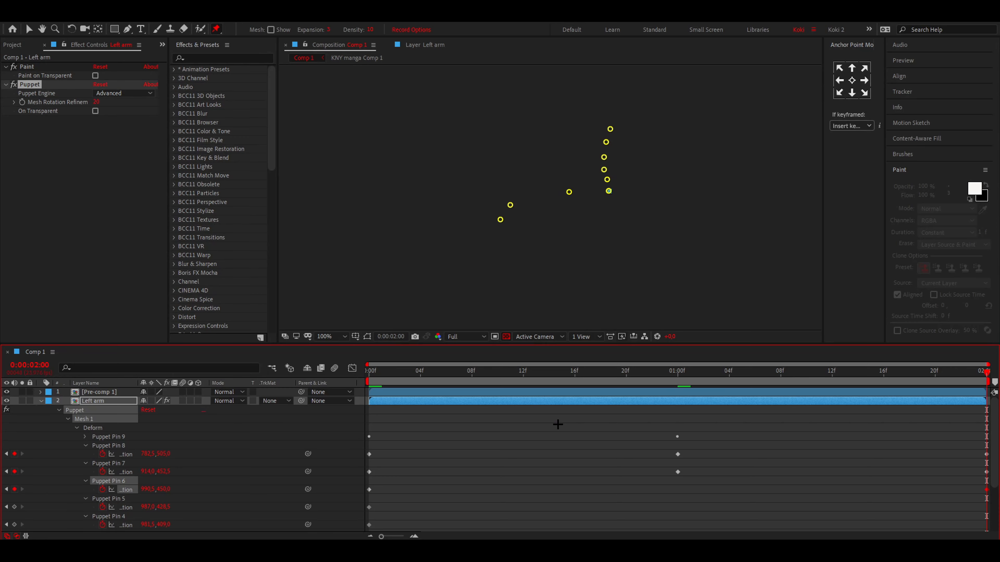
Ease the hand, wrist and elbow pin keyframes, shaping their speed curves for a fast start and slow finish.
key("u")
key("Home")
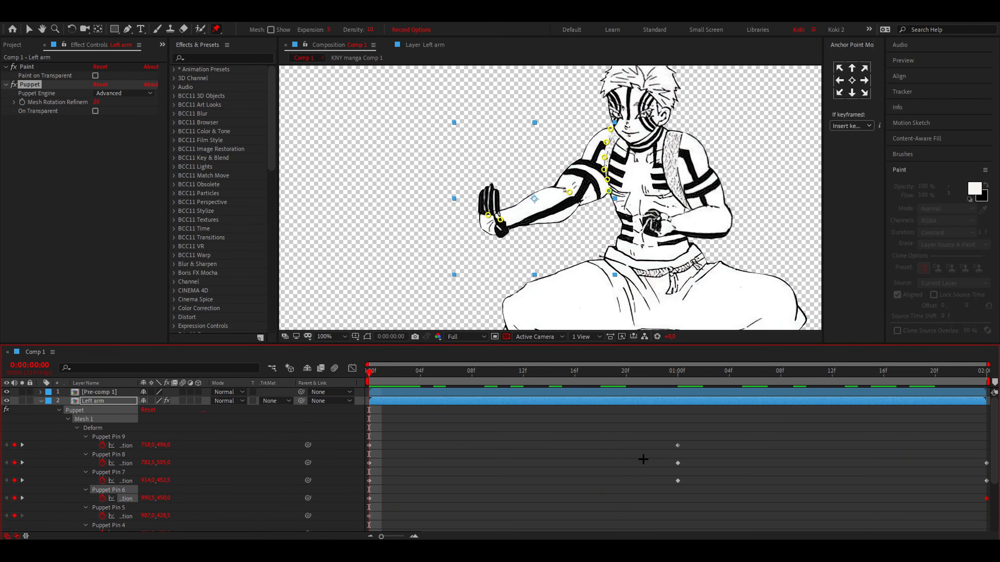
scroll(843, 474, "down", 1)
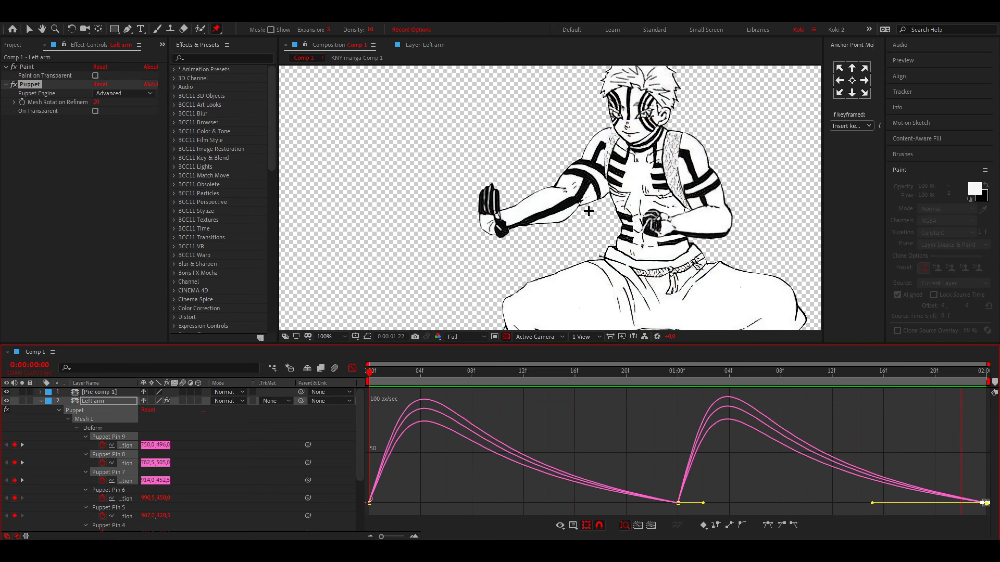
left_click(352, 368)
Shift the middle keyframes of the hand, wrist and elbow pins to 0:00:00:20 and preview both arms.
left_click_drag(647, 443, 632, 481)
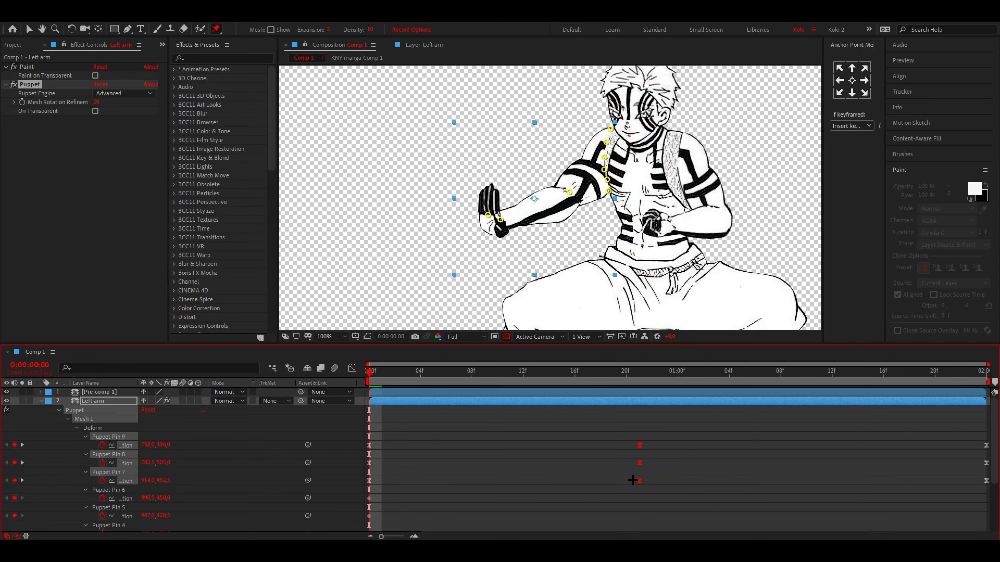
key("space")
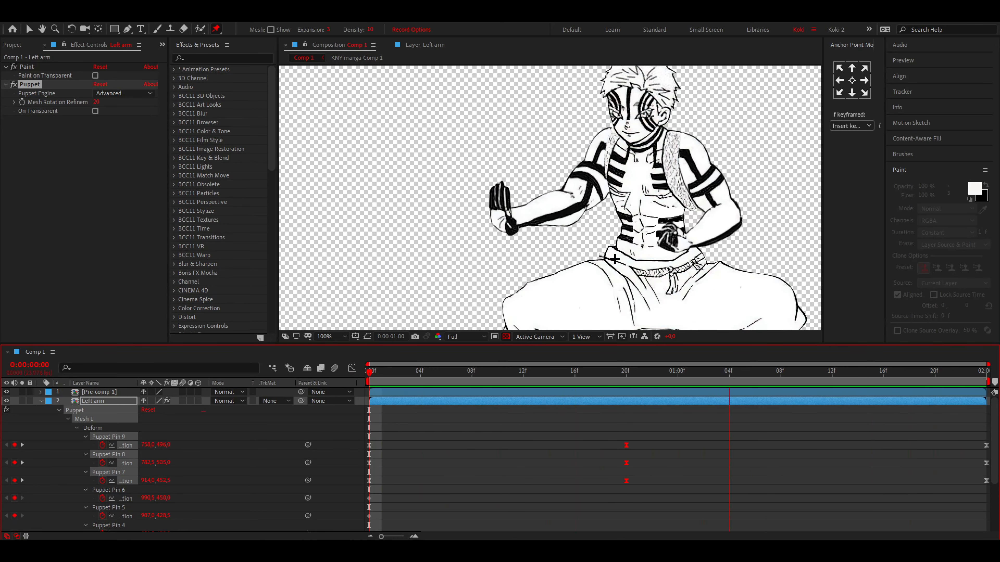
key("space")
key("u")
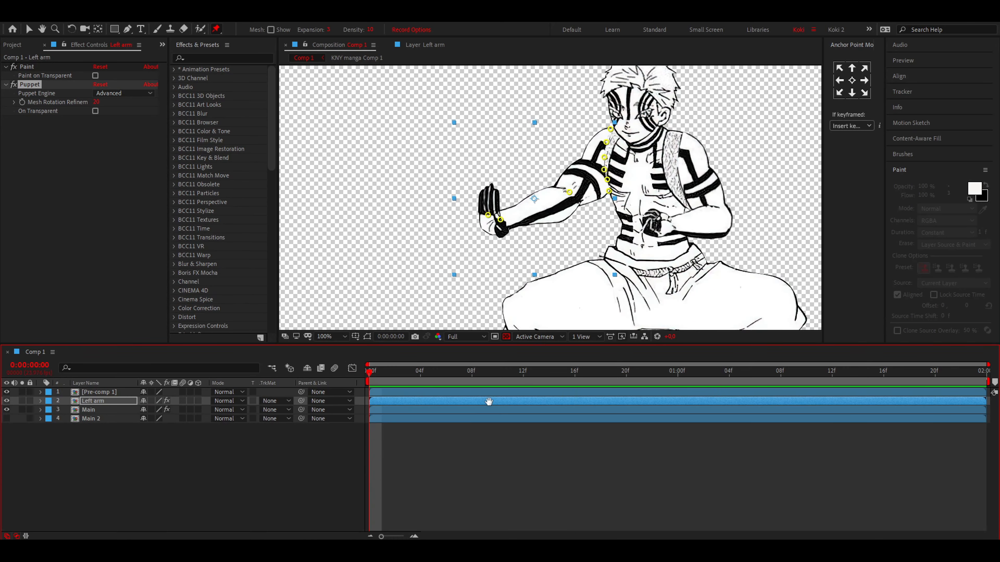
key("space")
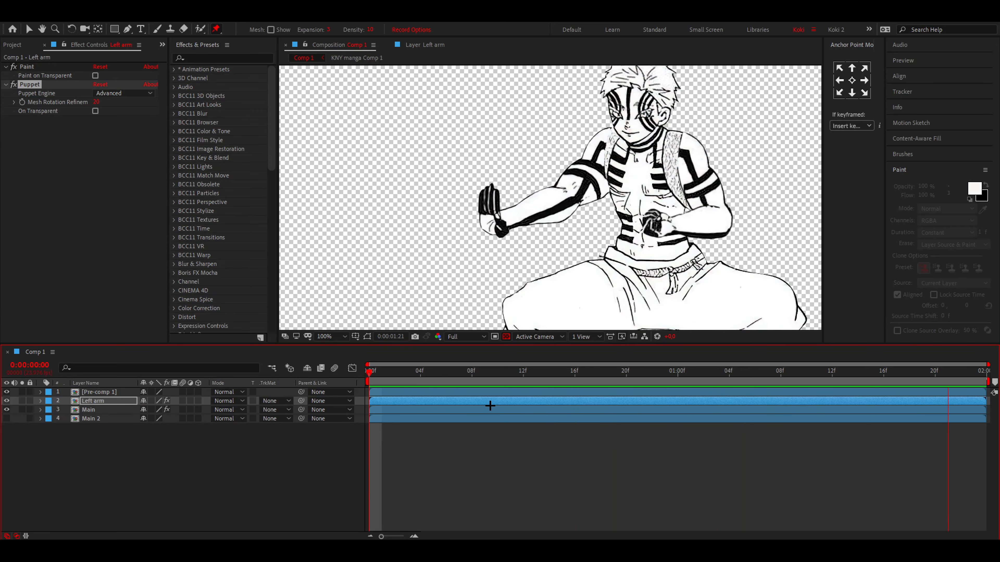
key("space")
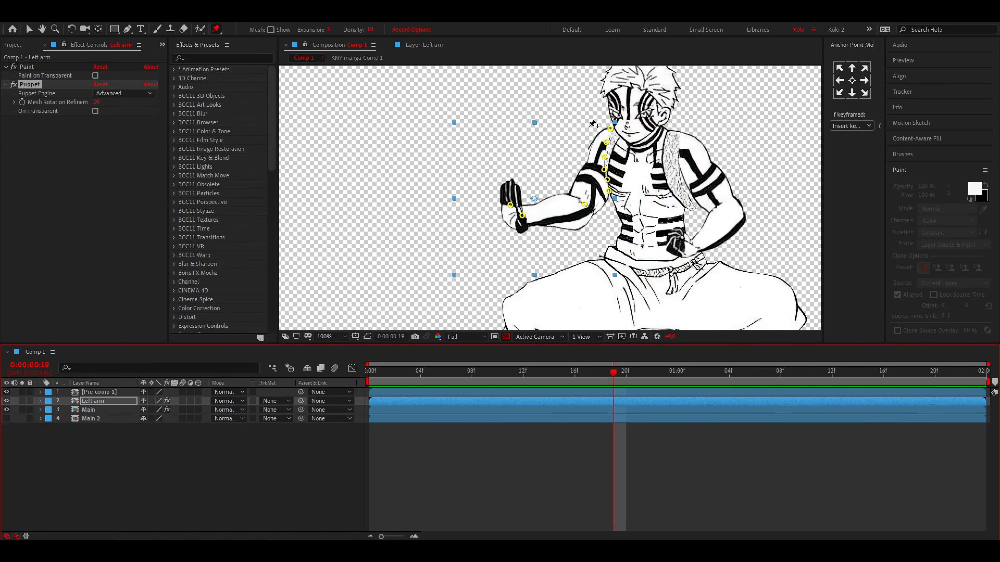
Erase the leftover shoulder outline behind the left arm on the Main layer, checking the composition at 0:00:00:19.
scroll(588, 139, "up", 2)
left_click_drag(602, 167, 605, 224)
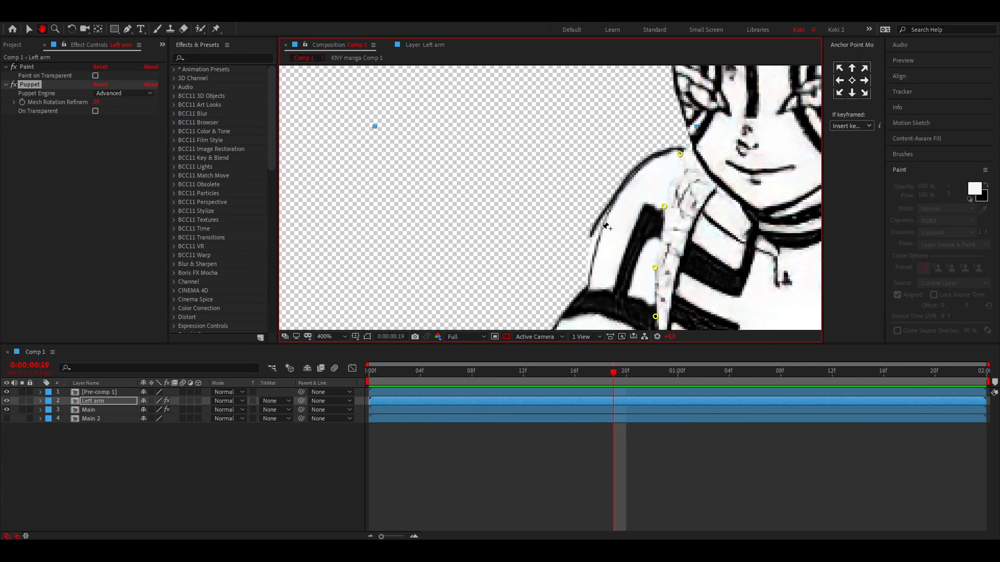
left_click(183, 29)
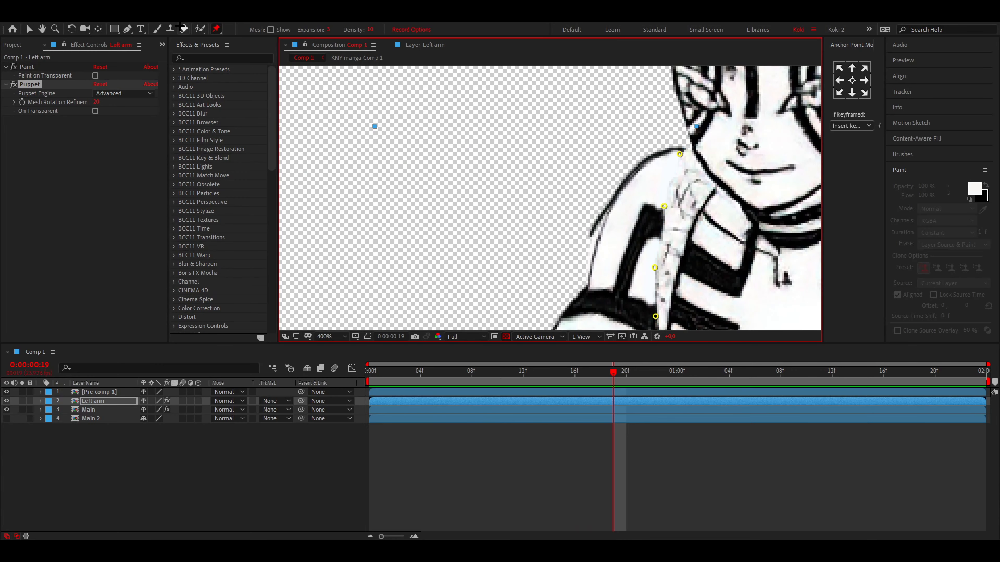
double_click(566, 410)
key("Home")
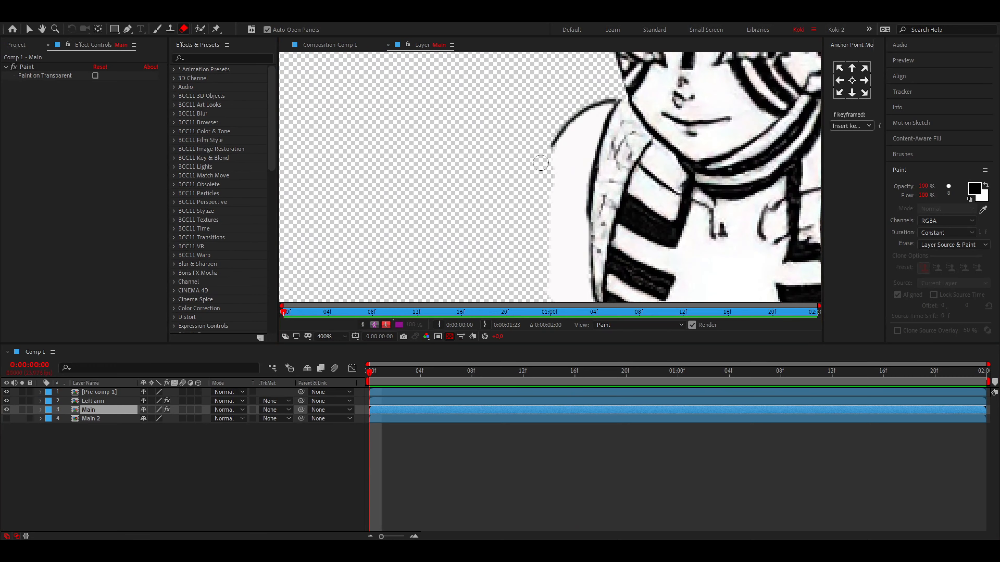
scroll(545, 167, "down", 1)
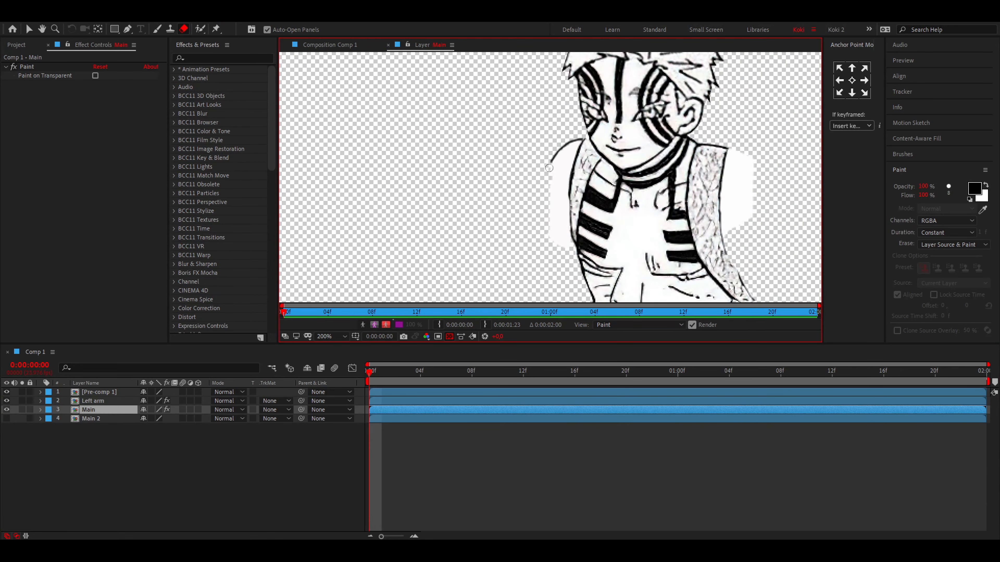
left_click(342, 45)
left_click_drag(371, 371, 617, 388)
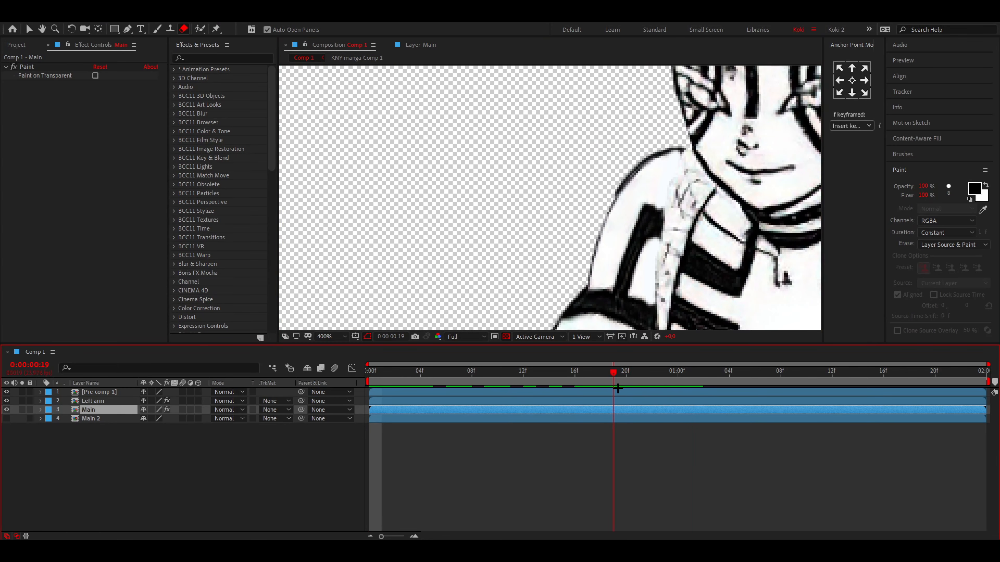
left_click(415, 45)
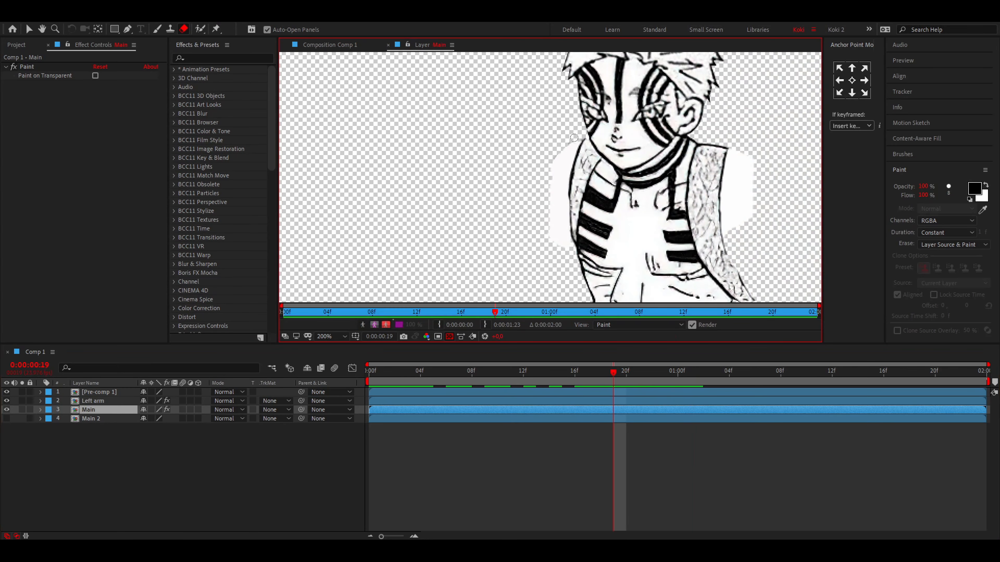
Play the complete loop with the whole composition fitted in the viewer.
key("space")
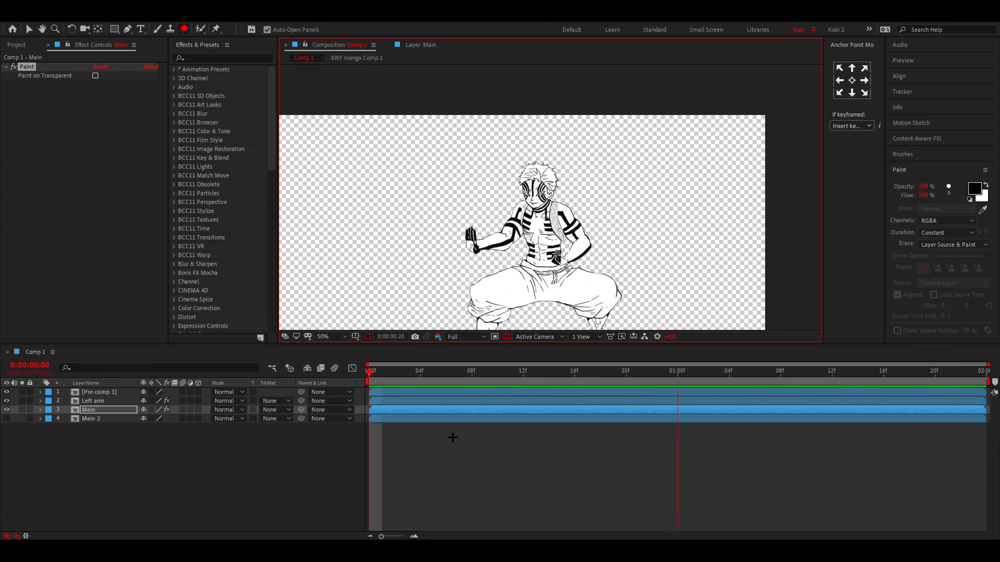
left_click(453, 438)
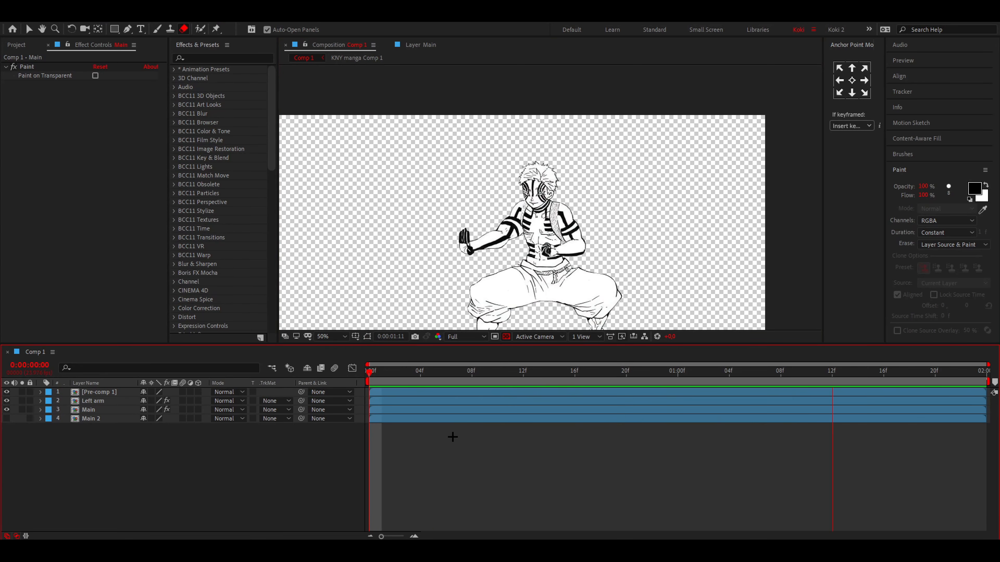
left_click(334, 336)
left_click(327, 374)
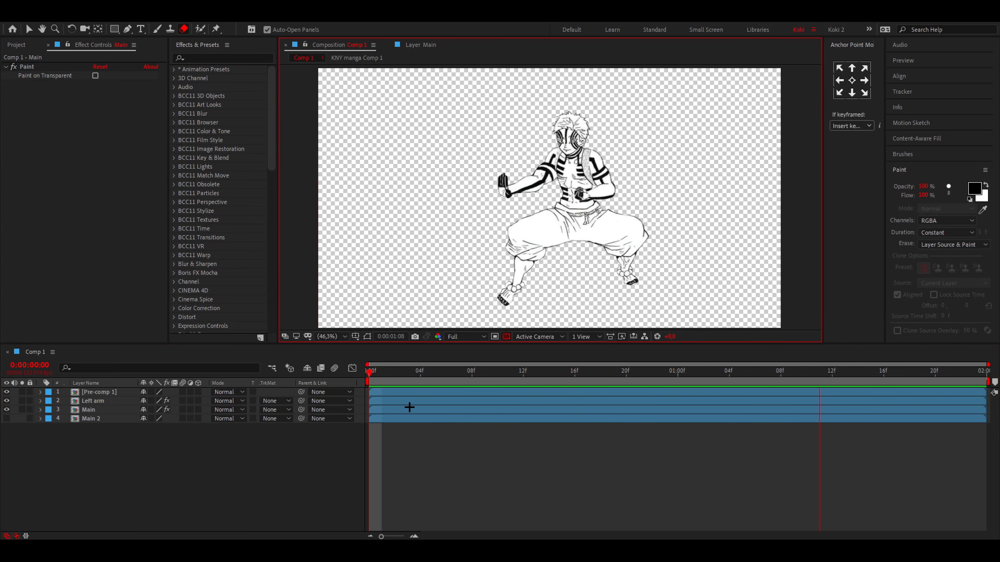